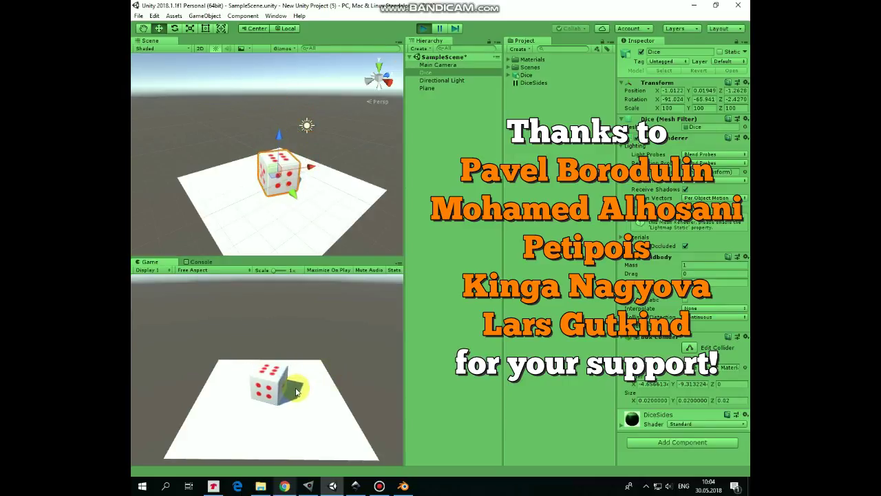
left_click(424, 29)
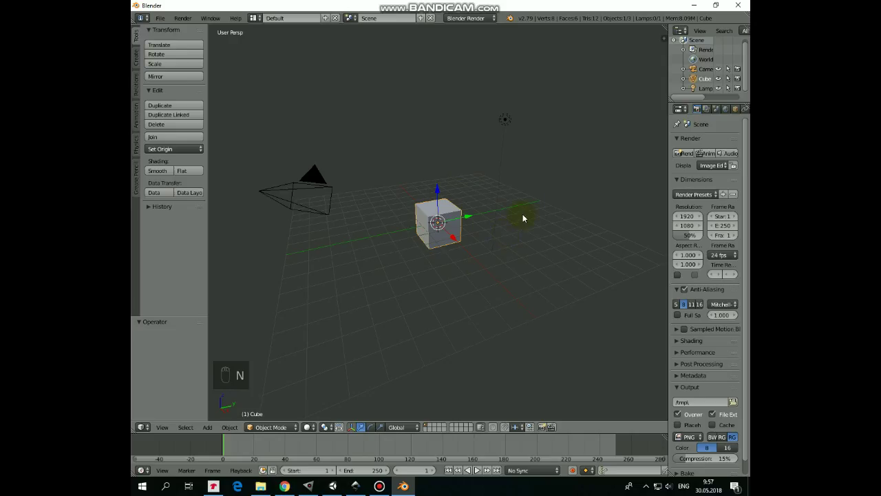
Step: Add a Bevel modifier to the default cube and set its segments to 5
scroll(500, 233, "up", 4)
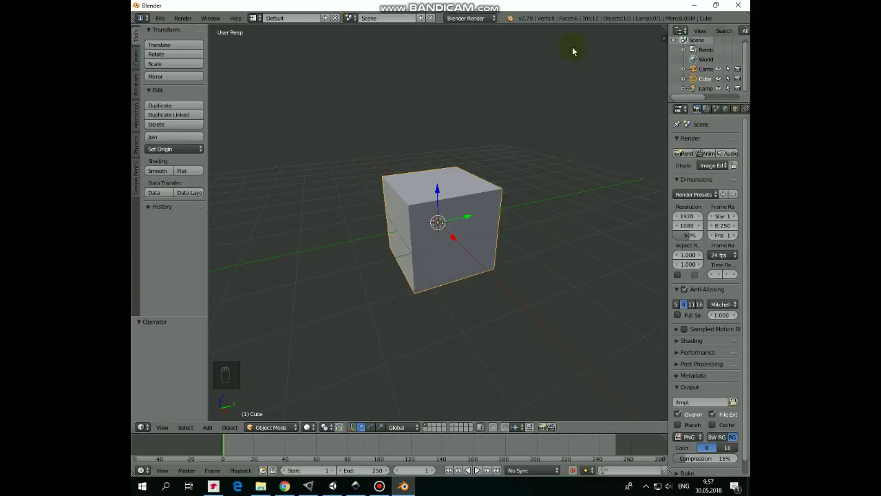
left_click(726, 109)
left_click(709, 143)
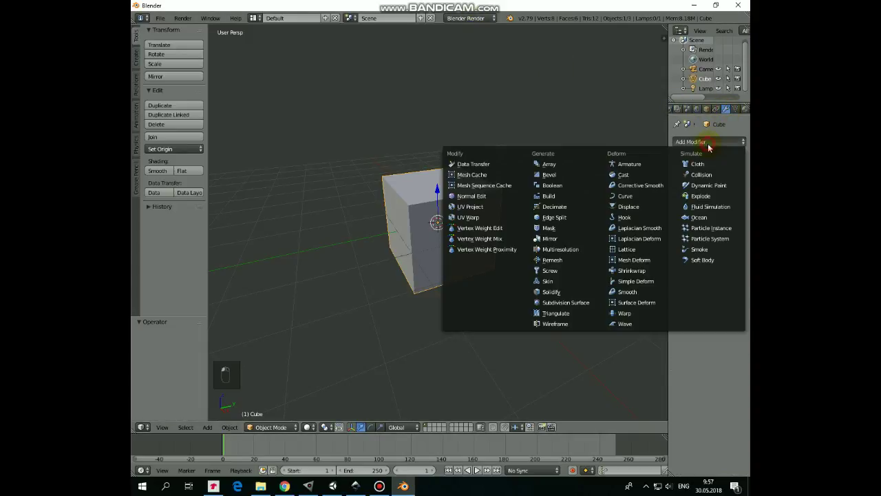
left_click(557, 177)
scroll(480, 226, "up", 2)
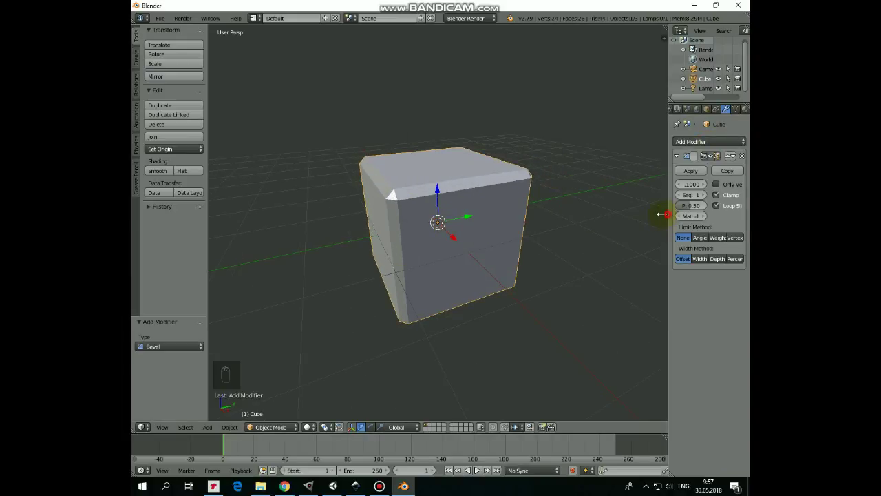
left_click_drag(666, 215, 631, 210)
left_click(683, 196)
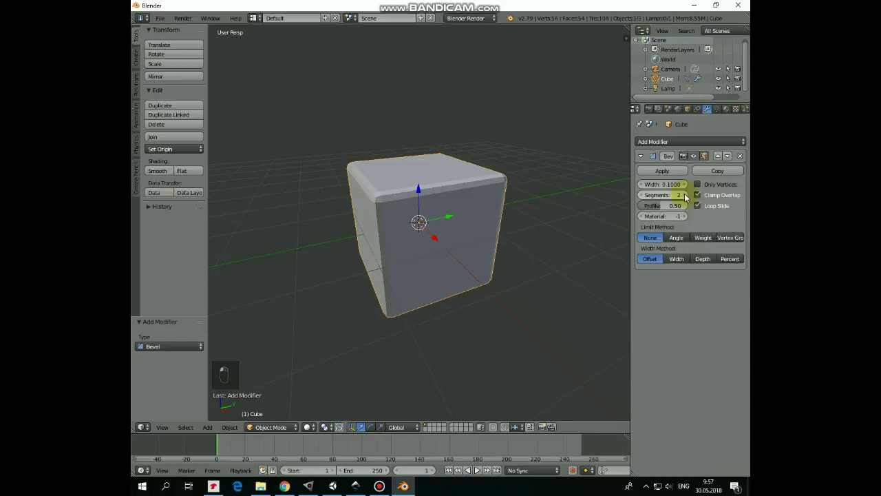
left_click(683, 196)
left_click(684, 196)
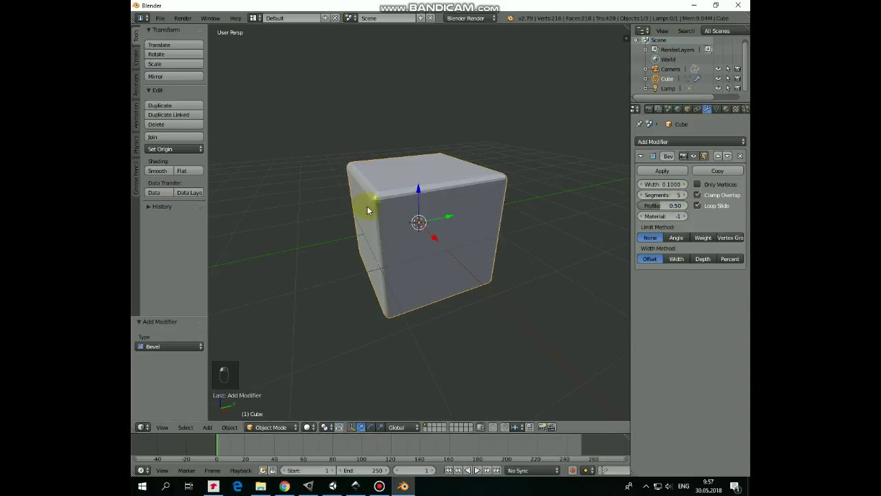
Step: Apply smooth shading to the bevelled cube
scroll(368, 187, "up", 1)
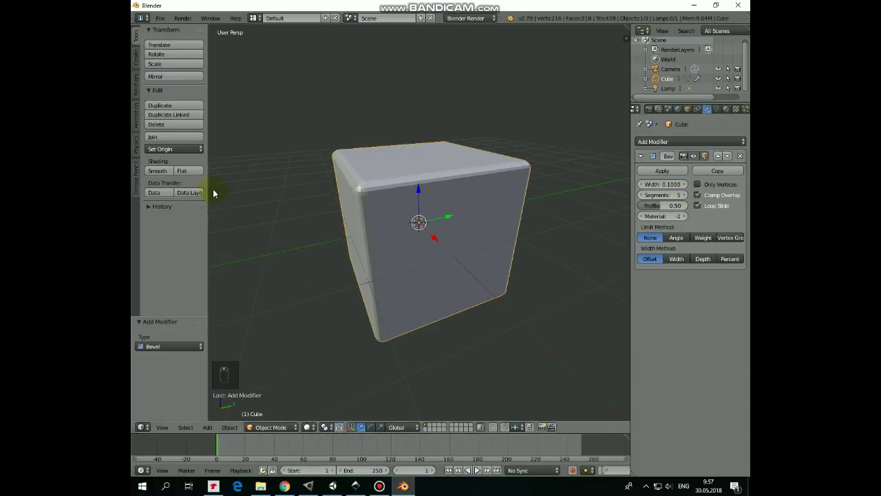
left_click(157, 170)
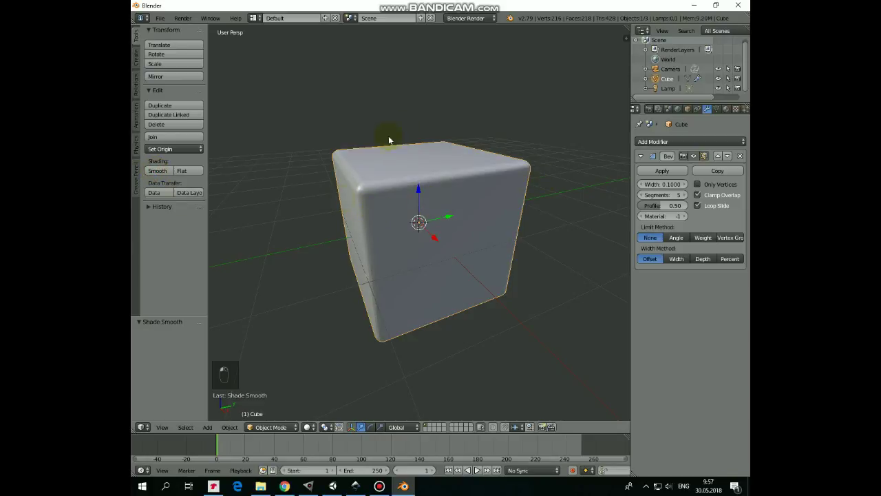
scroll(418, 255, "down", 4)
mouse_move(410, 243)
middle_mouse_down()
mouse_move(454, 252)
mouse_move(421, 249)
middle_mouse_up()
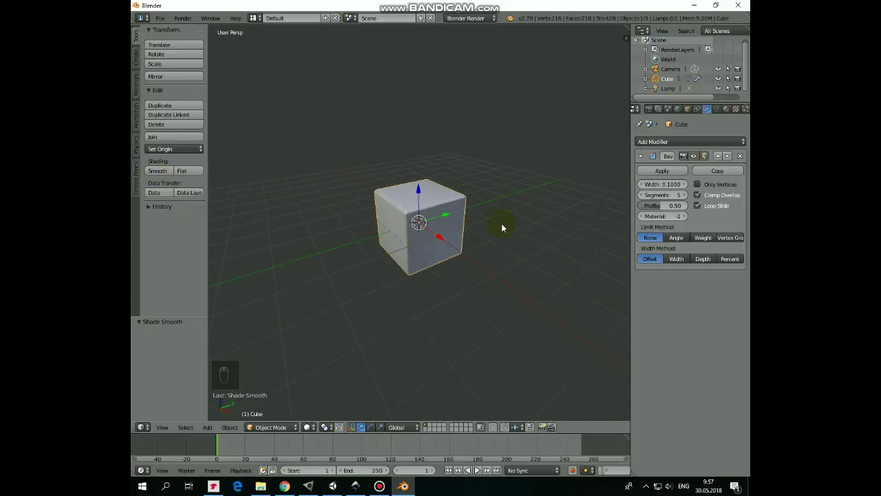
Step: In Inkscape, draw a square about 107 mm wide beside the page and fill it light gray
left_click(138, 132)
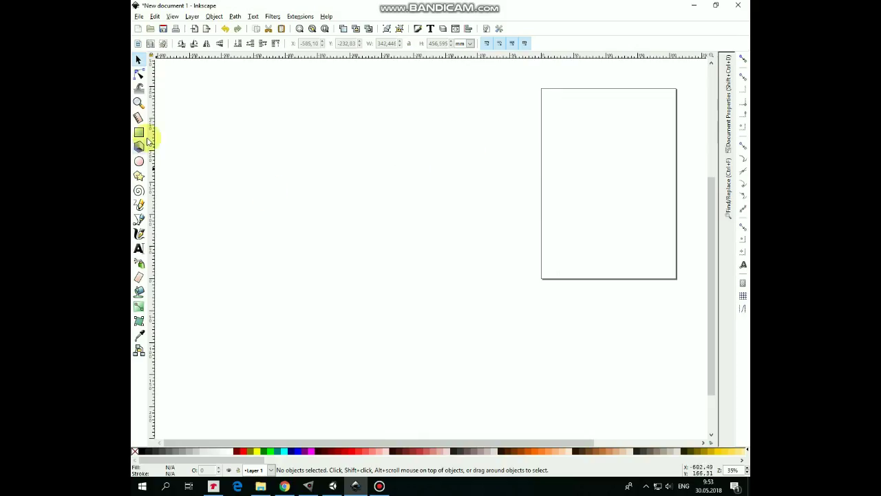
left_click_drag(270, 118, 342, 189, "ctrl")
left_click(139, 60)
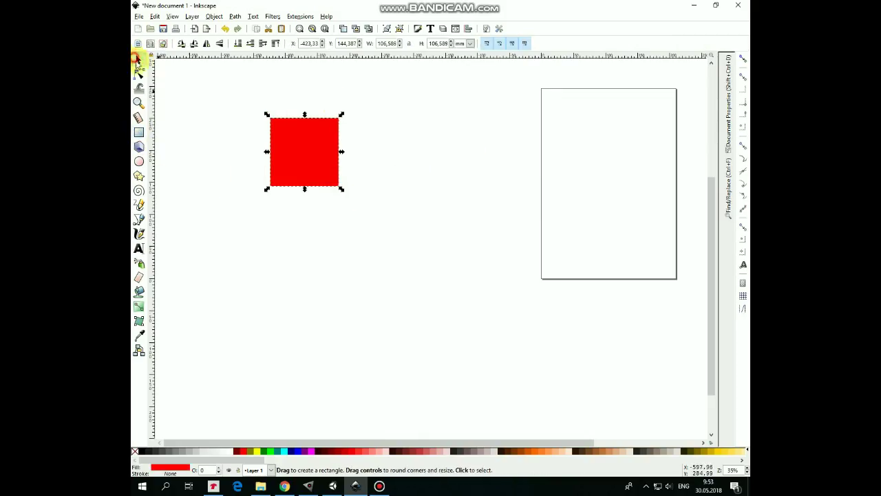
left_click(205, 450)
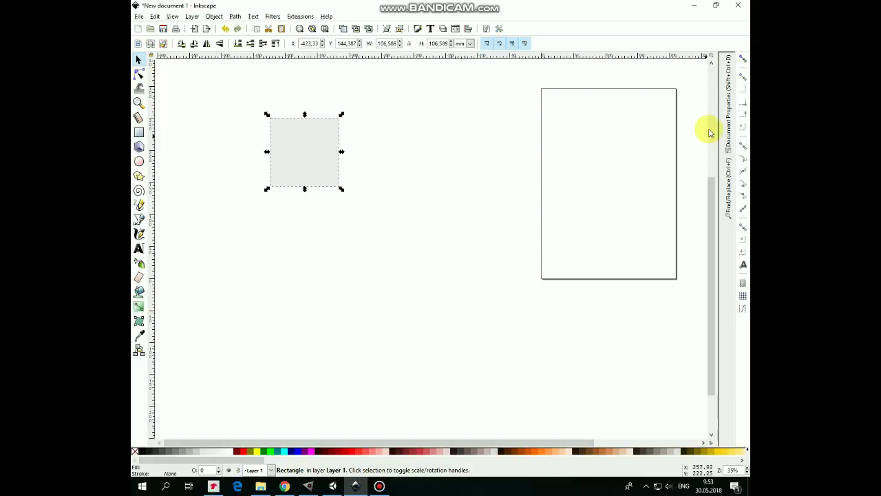
Step: Enable bounding-box snapping and duplicate the square into a T-shaped dice net, three squares across and three below the middle one
left_click(743, 60)
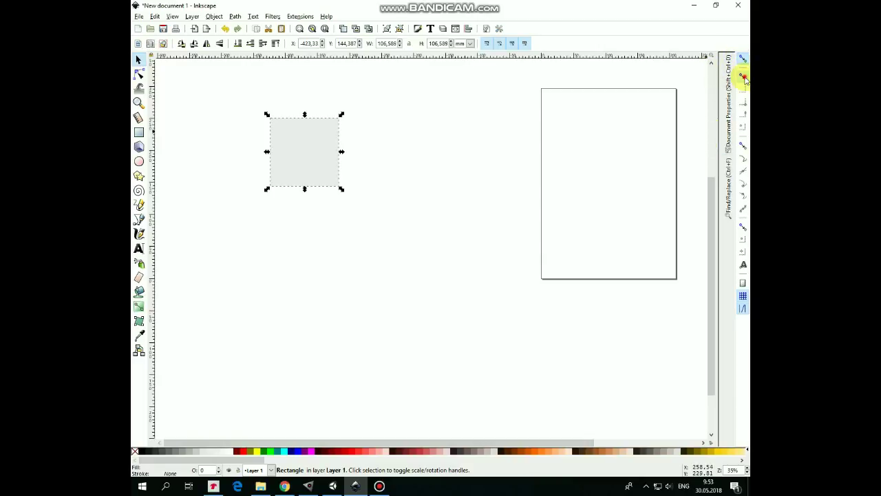
left_click(741, 128)
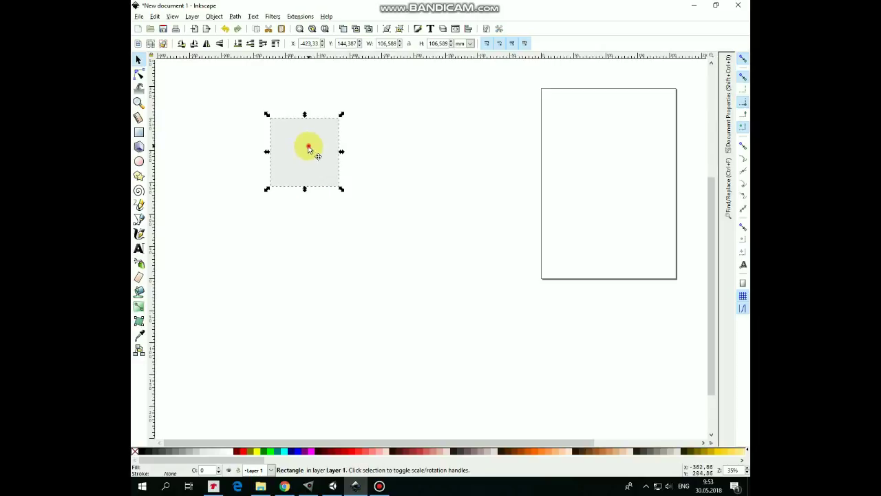
left_click_drag(307, 146, 236, 146)
key("ctrl+d")
key("ctrl+d")
key("ctrl+d")
key("ctrl+d")
left_click_drag(236, 146, 305, 360)
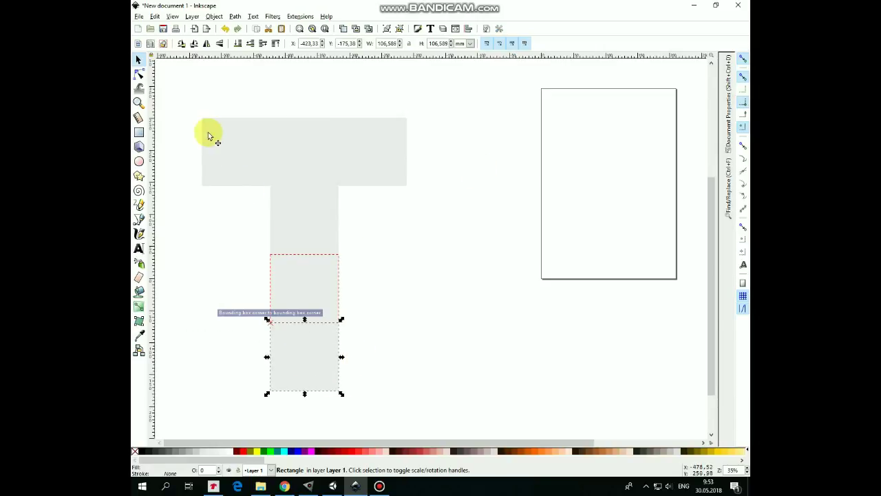
Step: Check the face arrangement on the Wikipedia Dice page in Chrome, and draw a red circle about 17 mm wide above the net in Inkscape
left_click(284, 486)
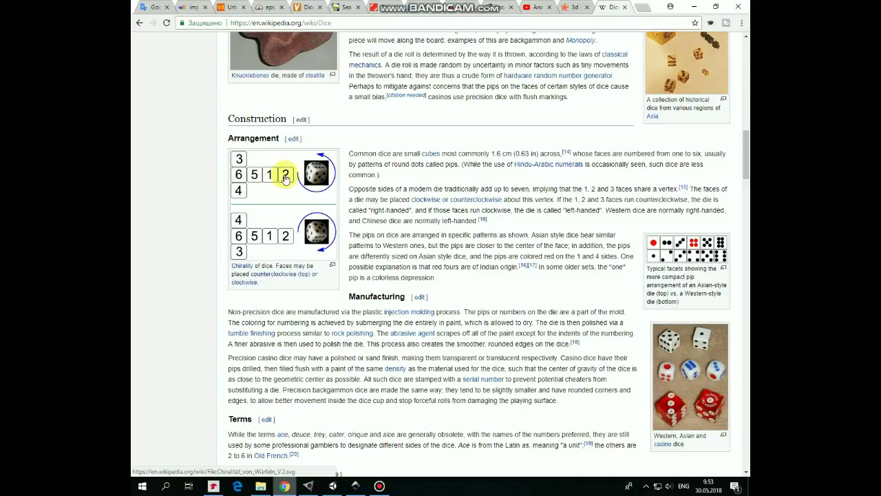
left_click(354, 486)
left_click(139, 161)
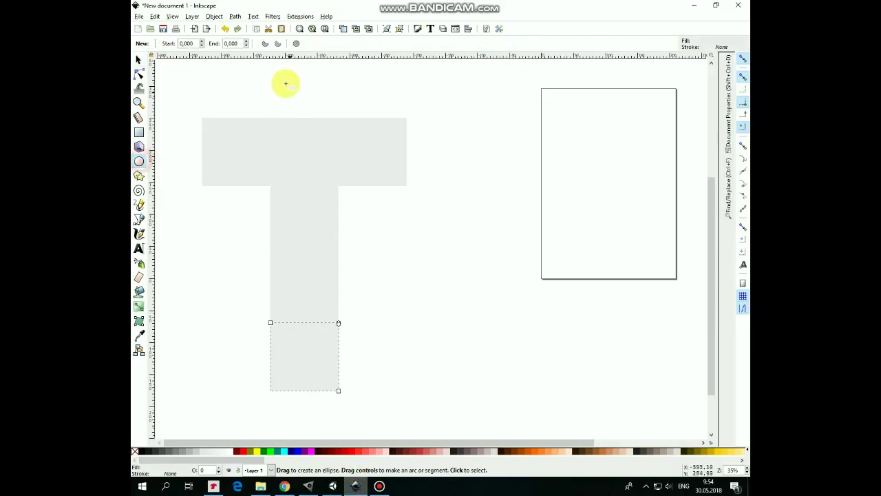
left_click_drag(278, 79, 291, 93, "ctrl")
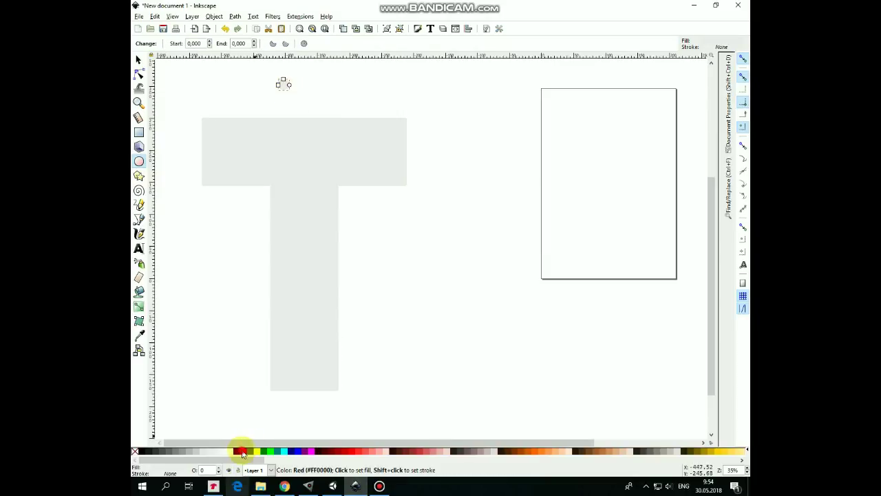
left_click(241, 452)
left_click(138, 60)
scroll(313, 137, "up", 1)
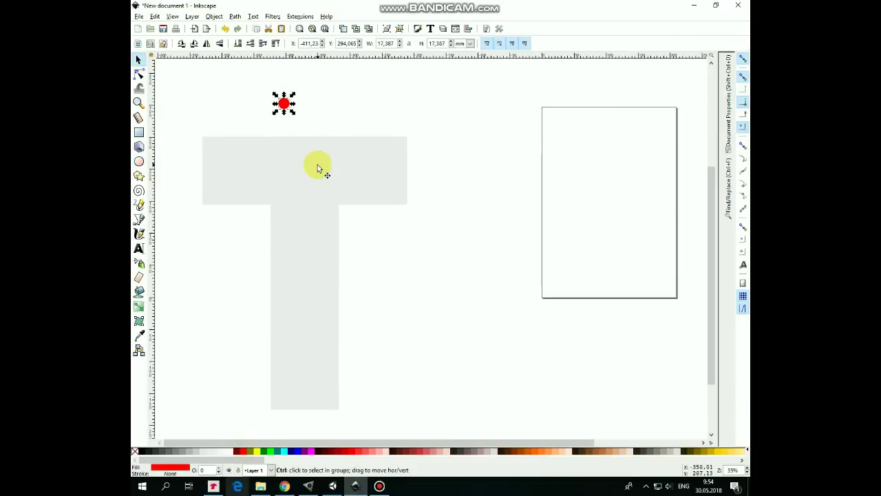
Step: Move the red circle to the centre of the net's upper middle square and snap duplicates into a three-circle column beside it
left_click_drag(283, 101, 295, 146)
scroll(317, 190, "up", 2, "ctrl")
key("ctrl+d")
key("ctrl+d")
key("ctrl+d")
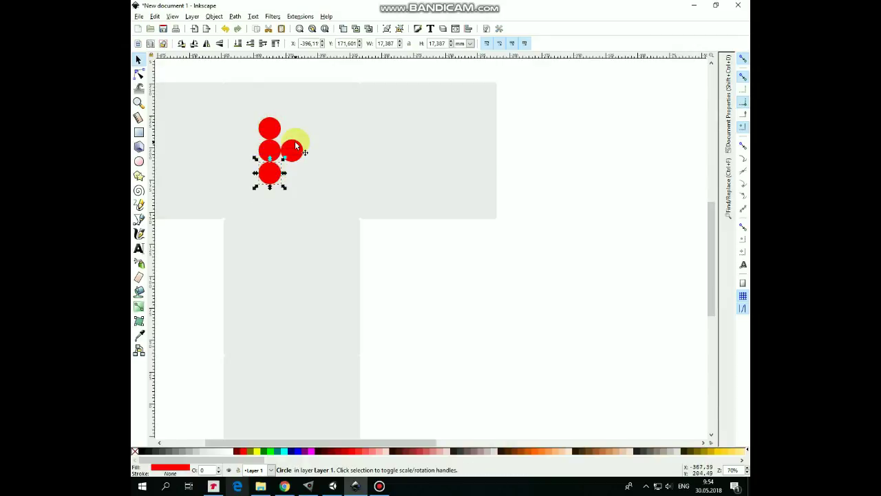
Step: Turn off bounding-box snapping and move the column's upper and lower circles slightly away from its middle circle
key("Escape")
left_click(270, 129)
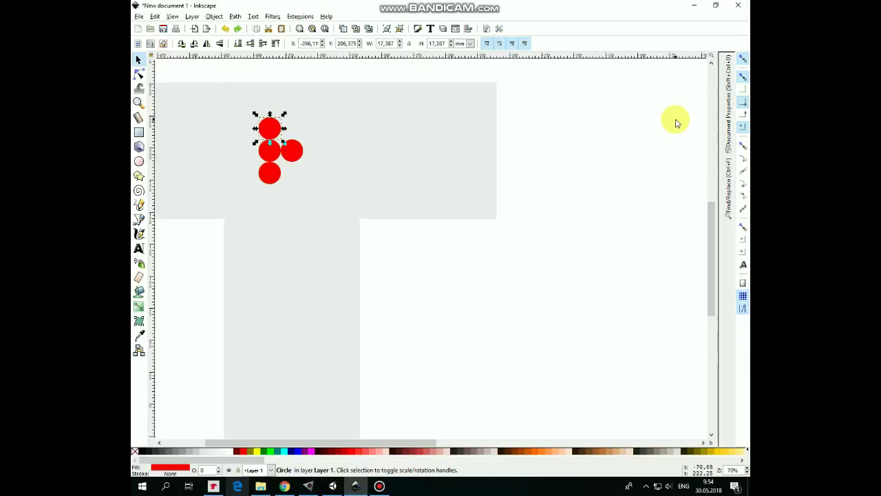
left_click(743, 77)
left_click_drag(271, 130, 269, 122)
left_click(269, 173)
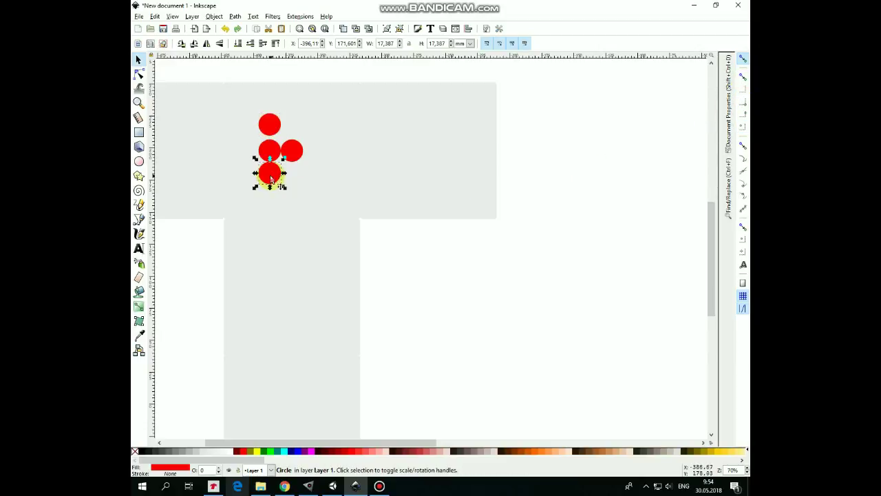
scroll(272, 179, "up", 1, "ctrl")
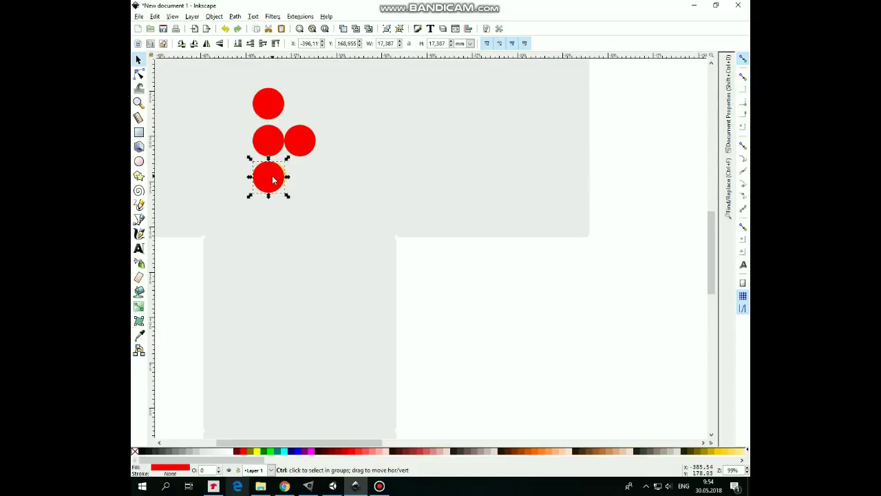
scroll(313, 147, "down", 1, "ctrl")
Step: Duplicate the three-circle column to the other side of the square and delete the central circle, leaving six pips
left_click_drag(260, 84, 306, 200)
key("ctrl+d")
left_click_drag(292, 160, 333, 156)
left_click(300, 135)
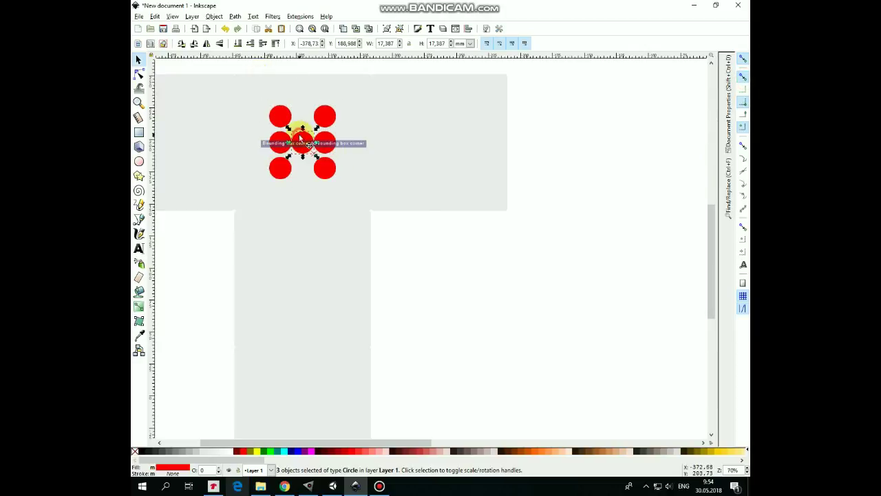
key("Delete")
scroll(338, 184, "down", 1, "ctrl")
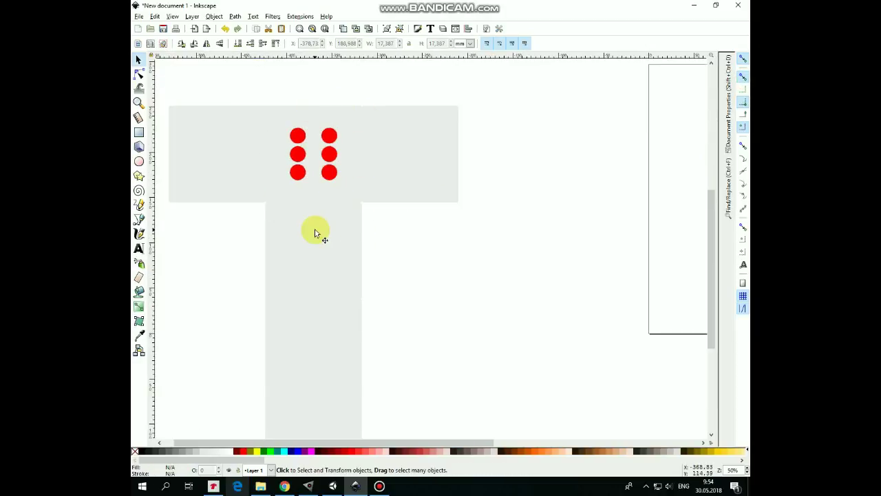
Step: Arrange duplicated circles as a five-pip pattern on the square directly below the six-pip face
left_click(332, 177)
key("ctrl+d")
left_click_drag(330, 175, 326, 242)
key("ctrl+d")
key("ctrl+d")
key("ctrl+d")
key("space")
scroll(351, 276, "down", 3)
Step: Place duplicated circles as two diagonal pips on the square below the five-pip face and one centred pip on the lowest square
key("ctrl+d")
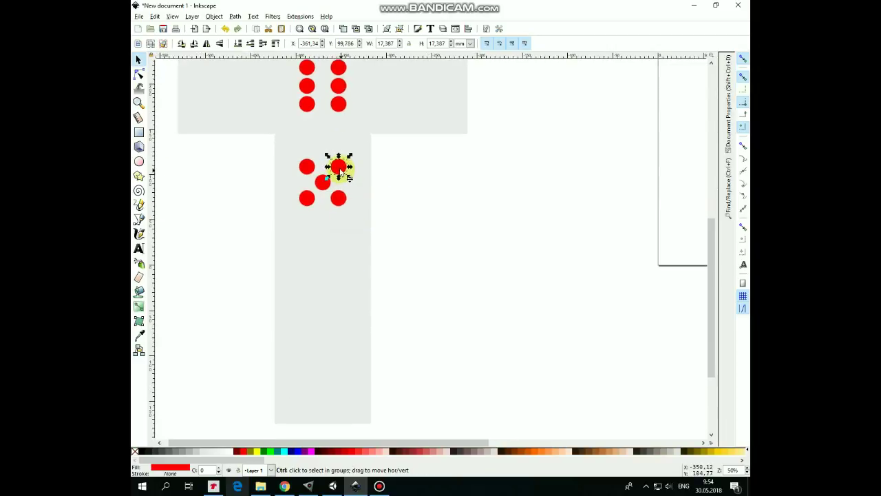
left_click_drag(336, 169, 323, 379)
key("space")
key("space")
key("Delete")
left_click(337, 298)
key("ctrl+d")
scroll(352, 273, "up", 2)
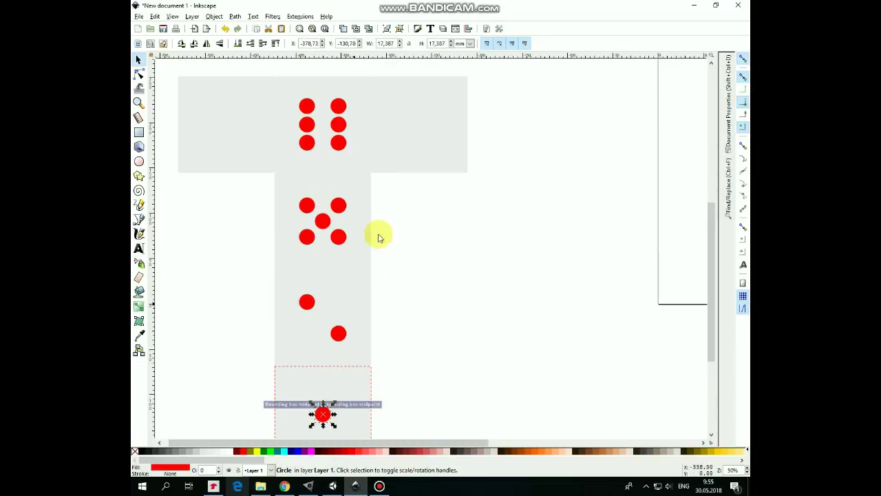
Step: Place duplicated circles as four pips on the net's upper left square and three diagonal pips on its upper right square
left_click(338, 123)
key("ctrl+d")
left_click_drag(338, 122, 213, 146)
key("space")
key("space")
key("space")
key("space")
key("space")
key("space")
key("space")
left_click(229, 130)
key("Delete")
Step: Select the complete dice net with all its pips and open the PNG image export settings
key("minus")
key("minus")
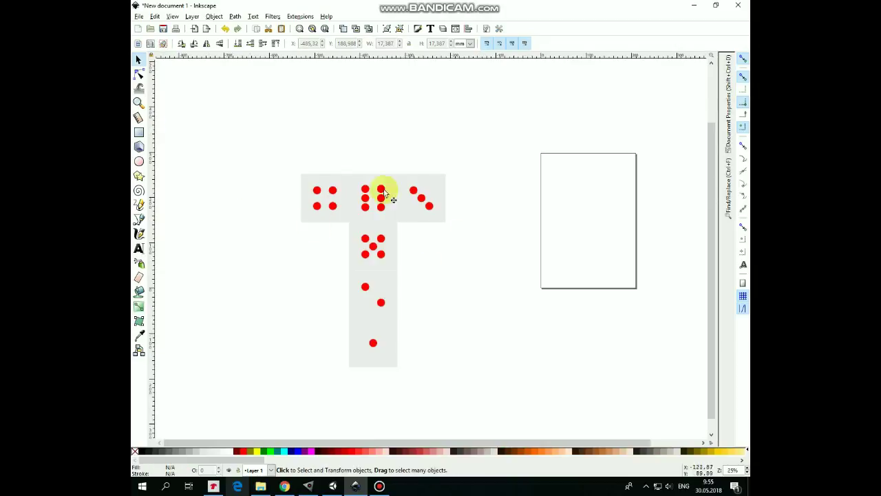
left_click_drag(239, 134, 455, 376)
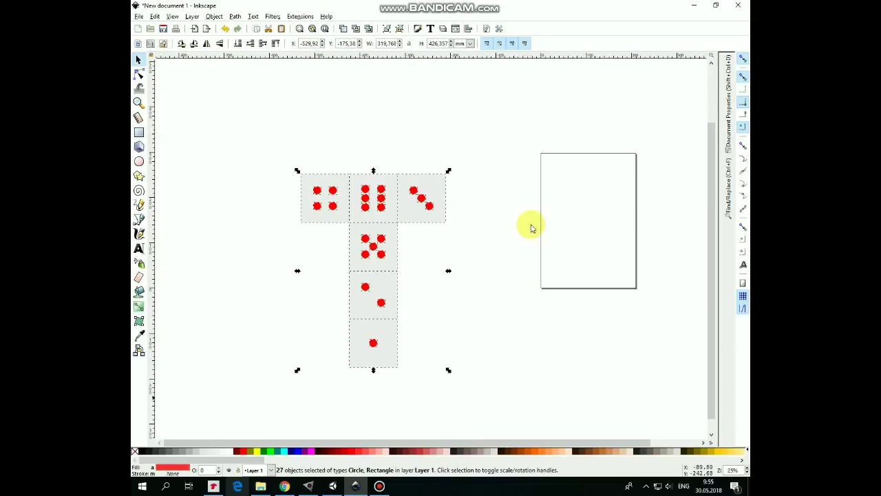
left_click(138, 16)
left_click(173, 119)
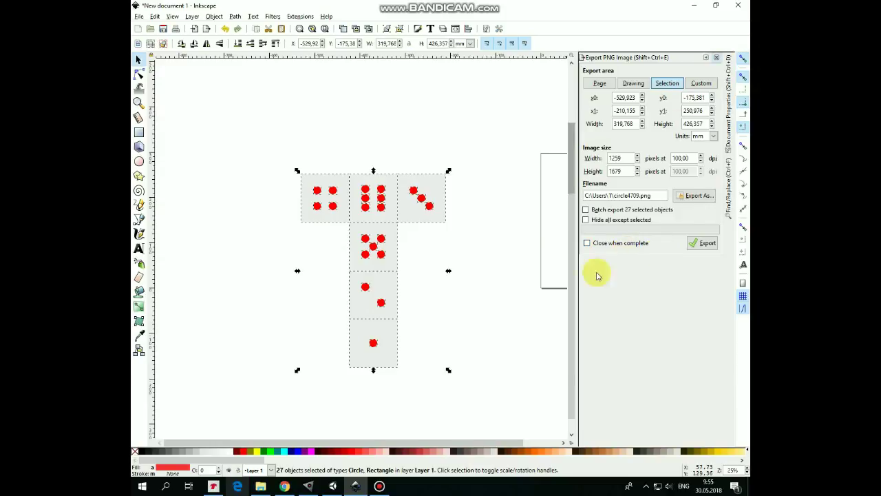
Step: Export the selection as a PNG named DiceSides in the DiceMaking folder and check the exported file in File Explorer
left_click(694, 196)
double_click(231, 79)
double_click(234, 209)
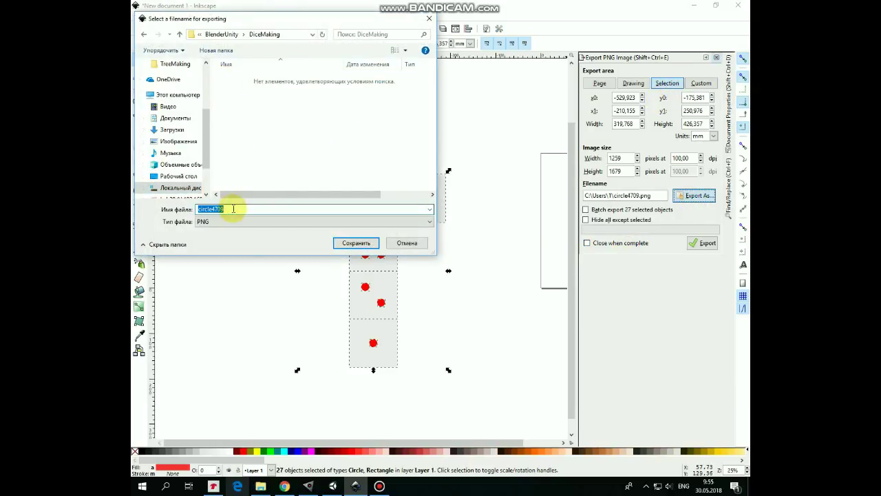
type("DiceSides")
left_click(356, 242)
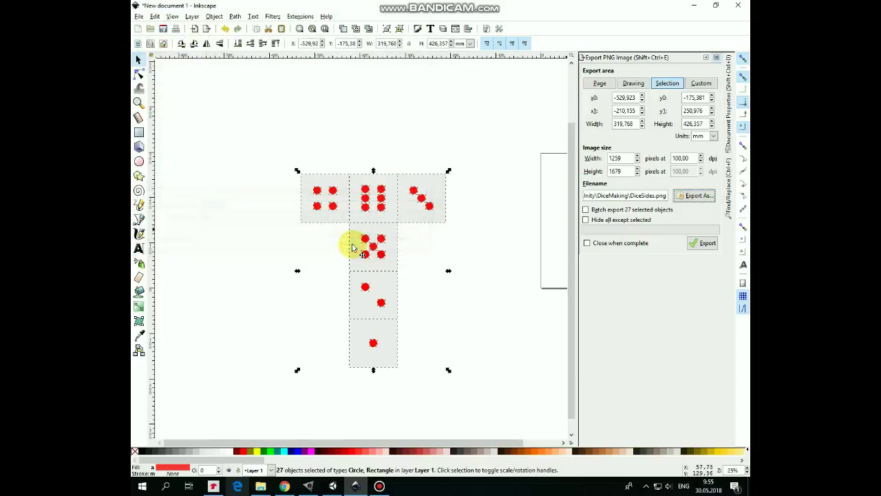
left_click(704, 243)
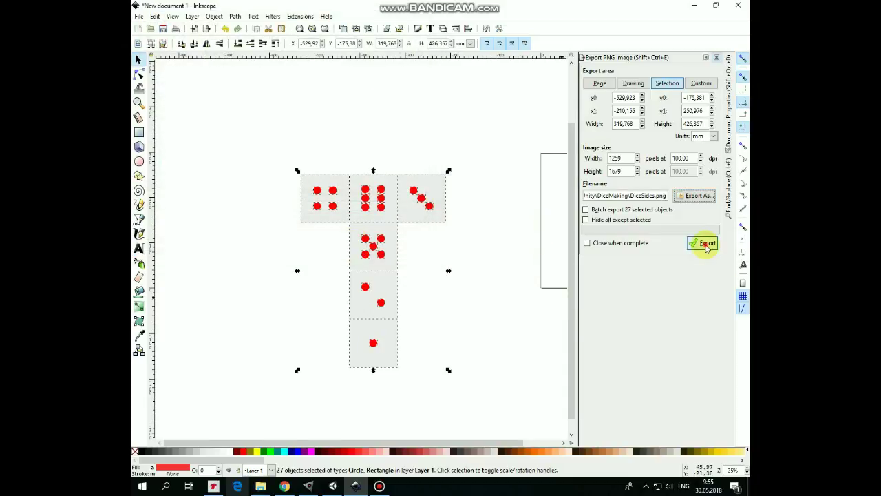
left_click(260, 486)
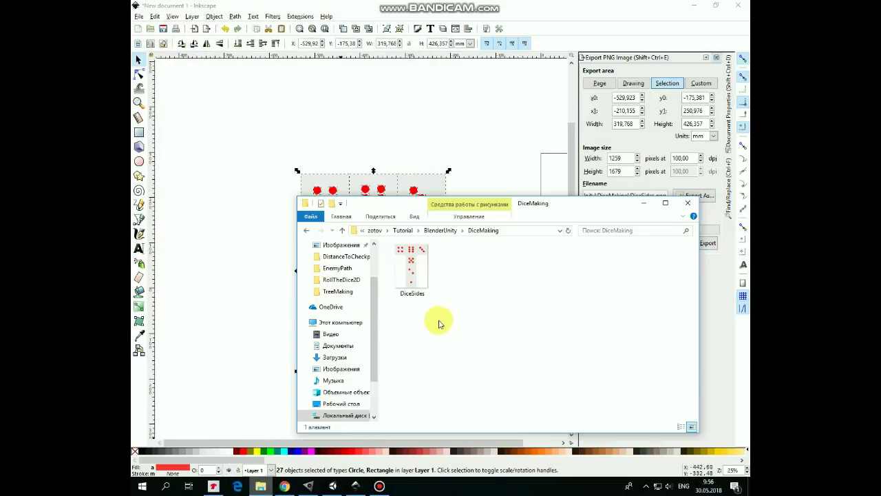
left_click(646, 207)
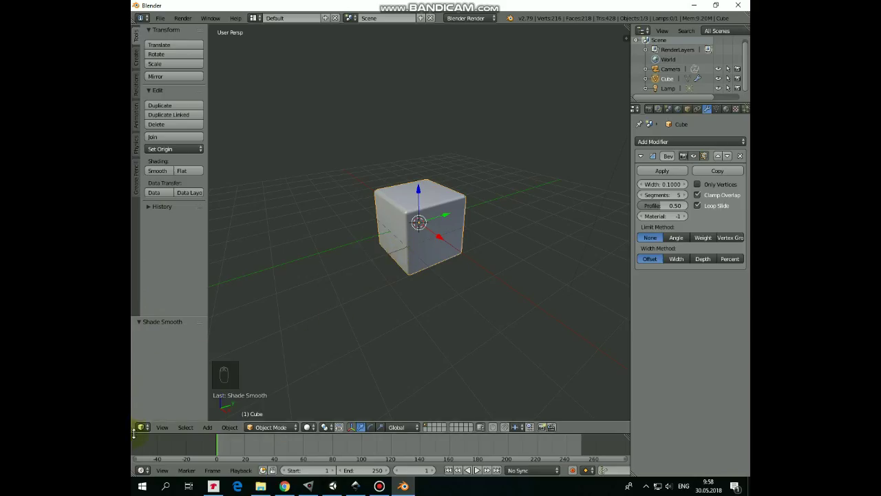
Step: Split the 3D viewport vertically in Blender and turn the new area into a UV/Image Editor
left_click_drag(133, 430, 287, 406)
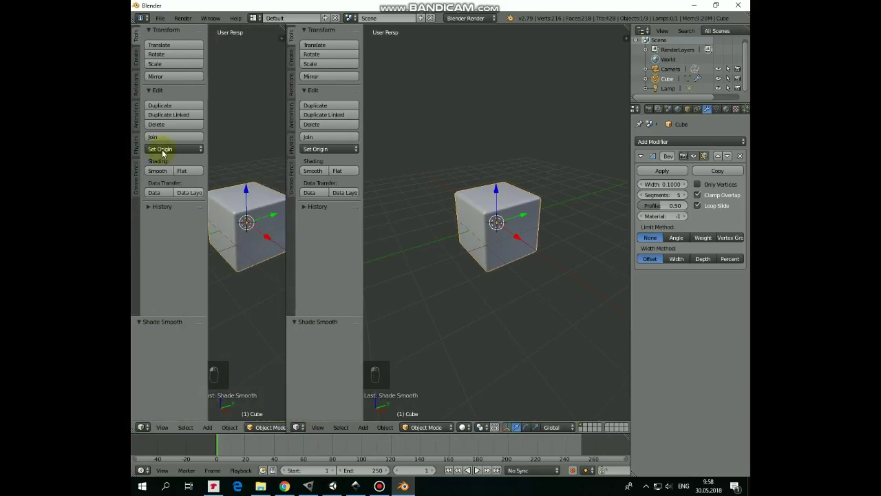
key("t")
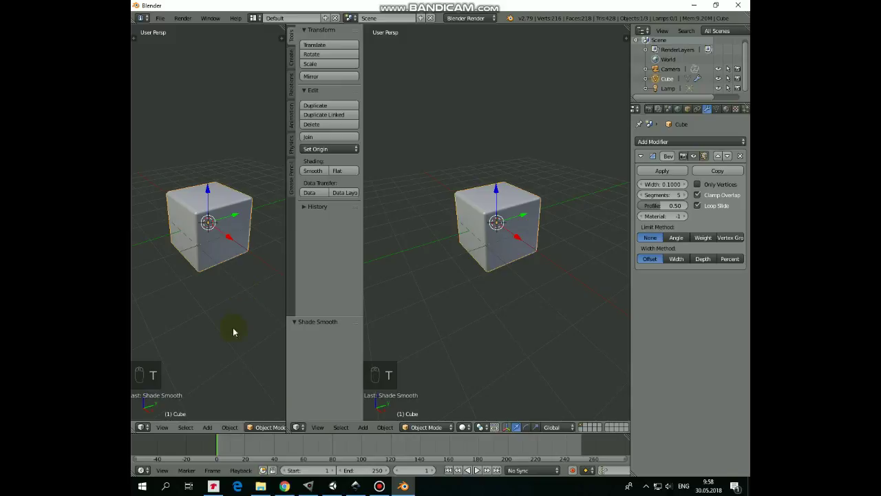
left_click(141, 428)
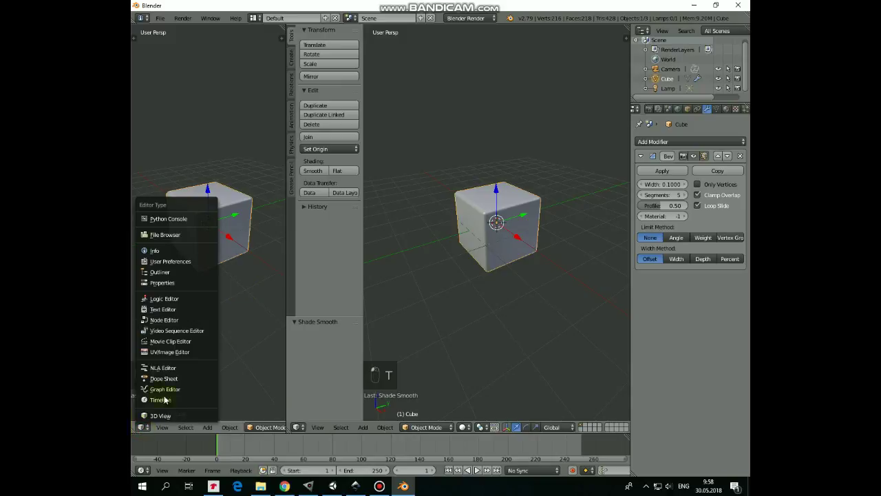
left_click(162, 348)
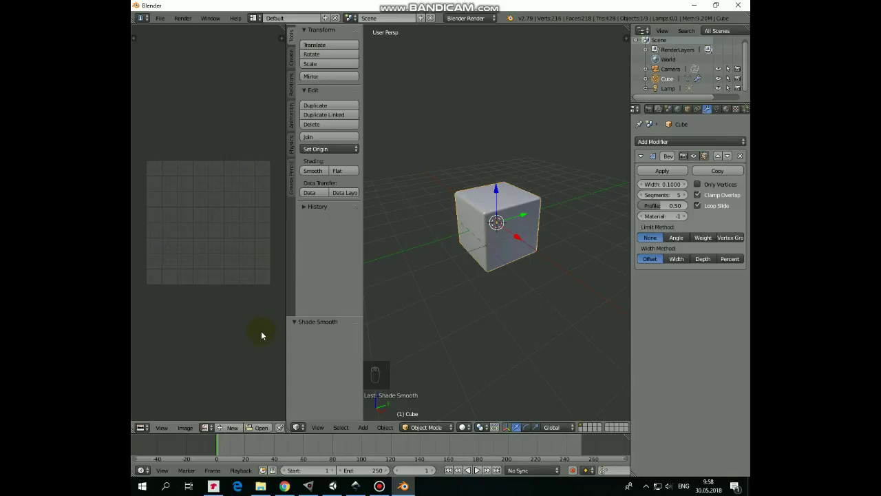
Step: Load DiceSides.png from the BlenderUnity DiceMaking folder into the UV/Image Editor
left_click(259, 428)
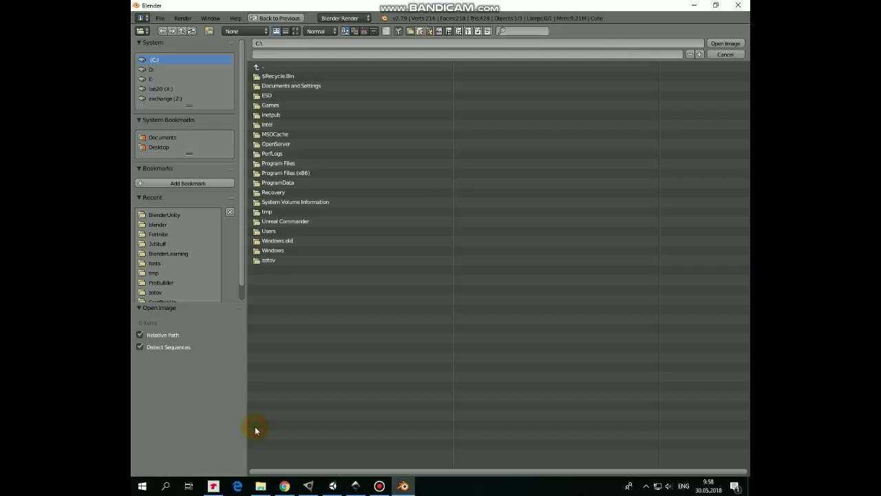
left_click(172, 215)
left_click(270, 84)
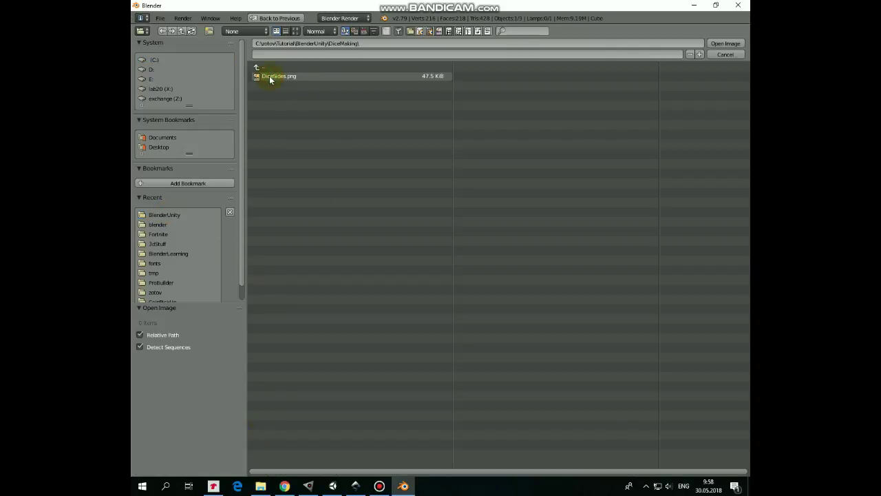
left_click(270, 77)
left_click(725, 44)
scroll(203, 227, "down", 4)
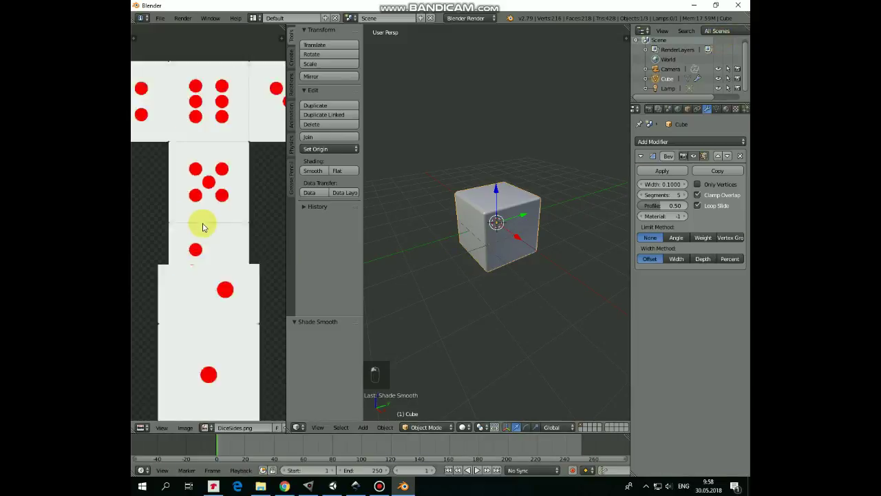
scroll(203, 228, "down", 5)
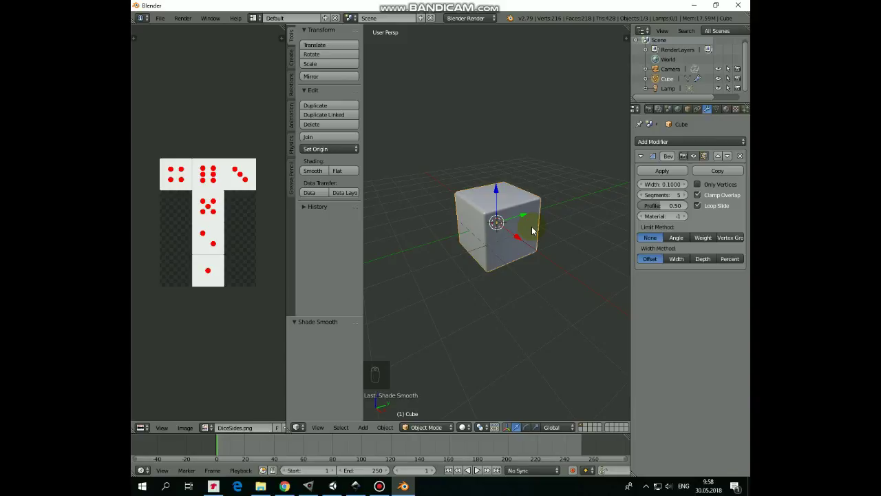
Step: In Edit Mode, mark all of the cube's edges as seams and unwrap the mesh
left_click(436, 427)
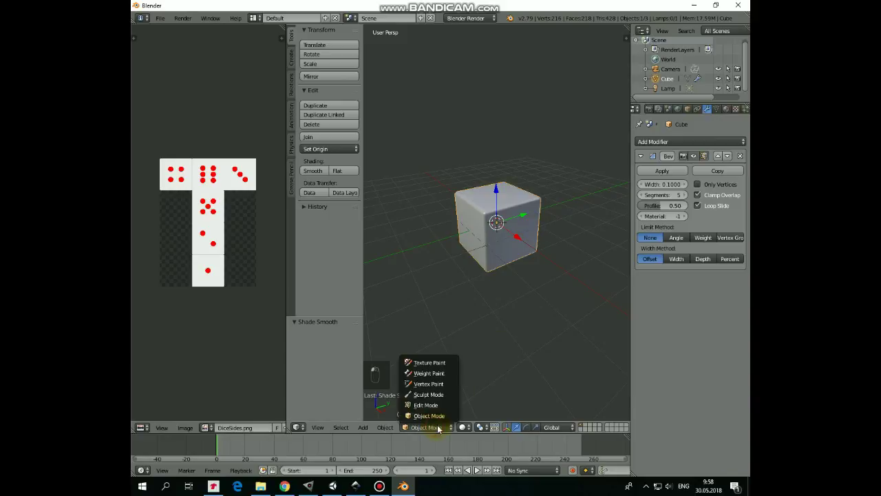
left_click(431, 406)
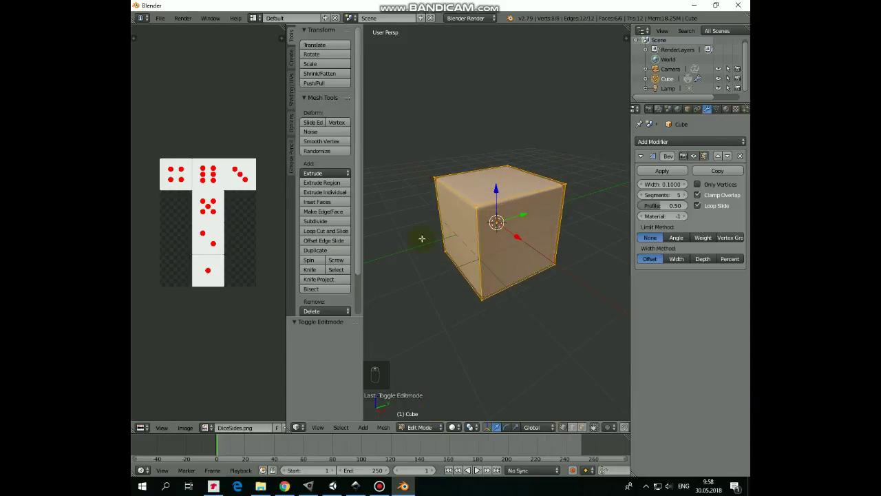
key("a")
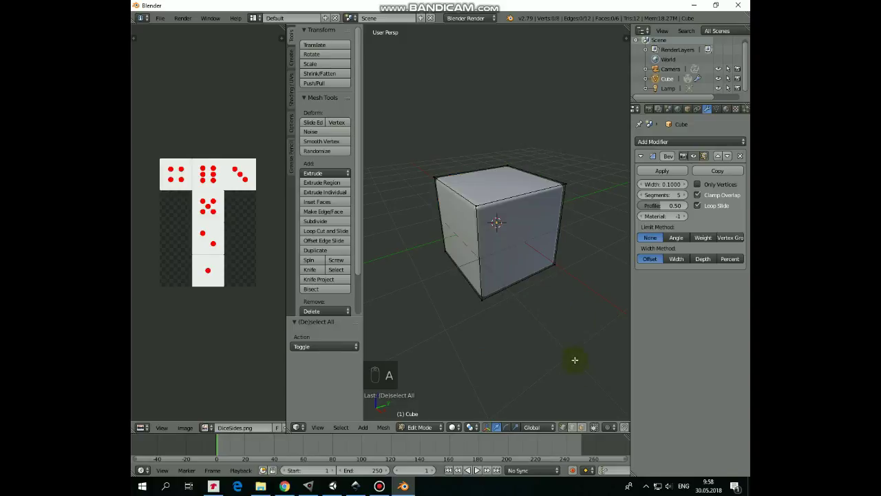
left_click(572, 428)
key("a")
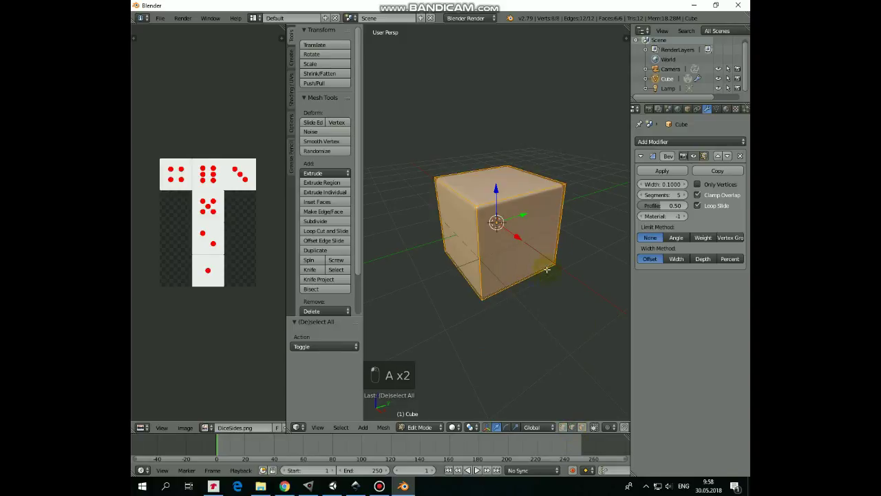
key("ctrl+e")
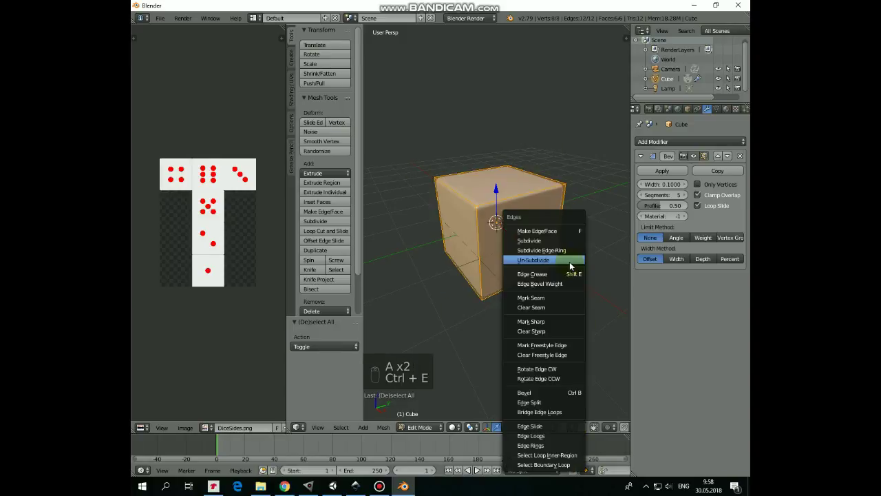
left_click(541, 298)
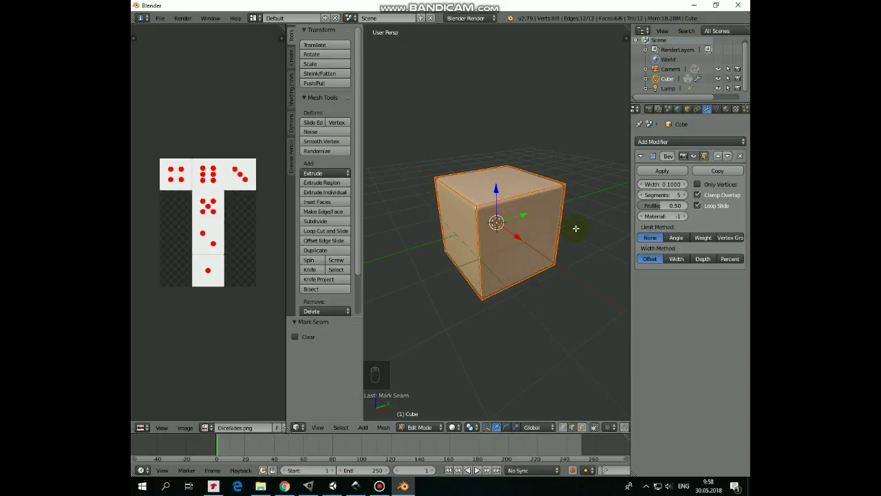
key("u")
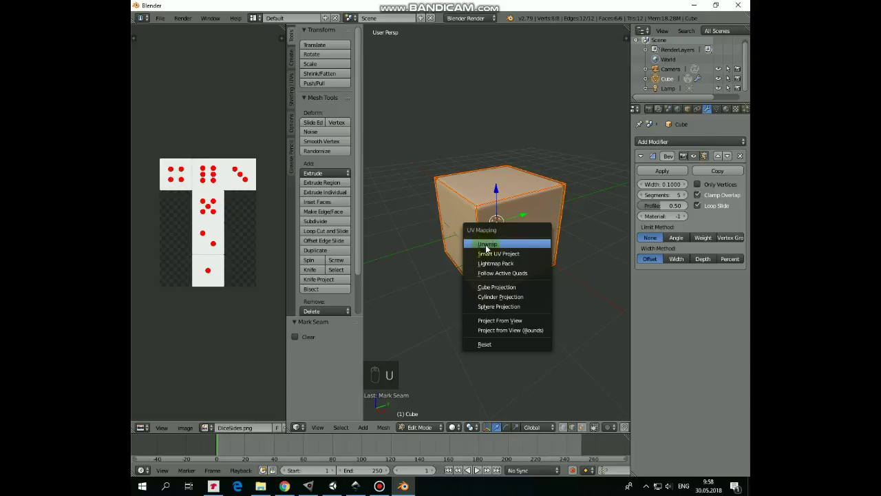
left_click(487, 242)
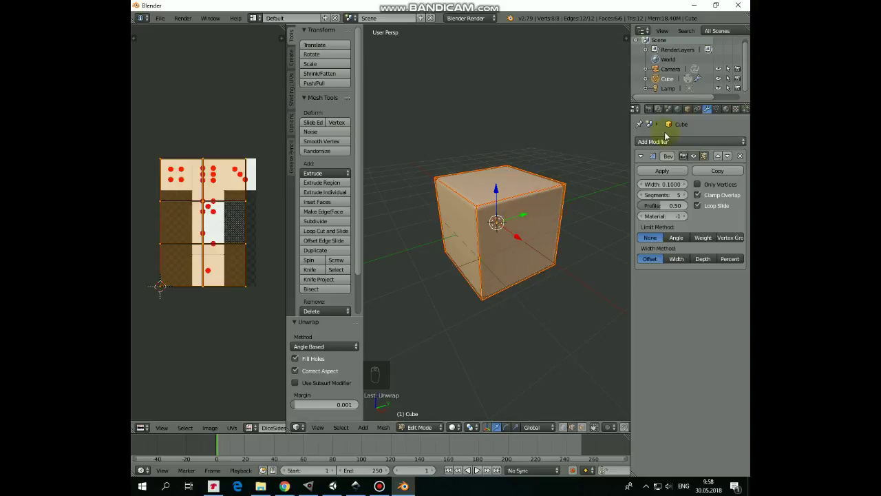
Step: Switch the render engine to Cycles and give the cube a new material with DiceSides.png as its Image Texture color
left_click(472, 19)
left_click(475, 52)
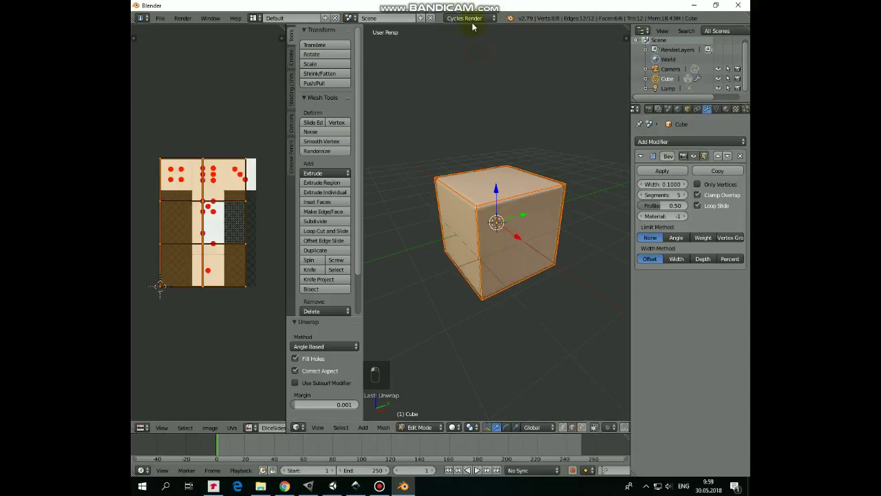
left_click(726, 110)
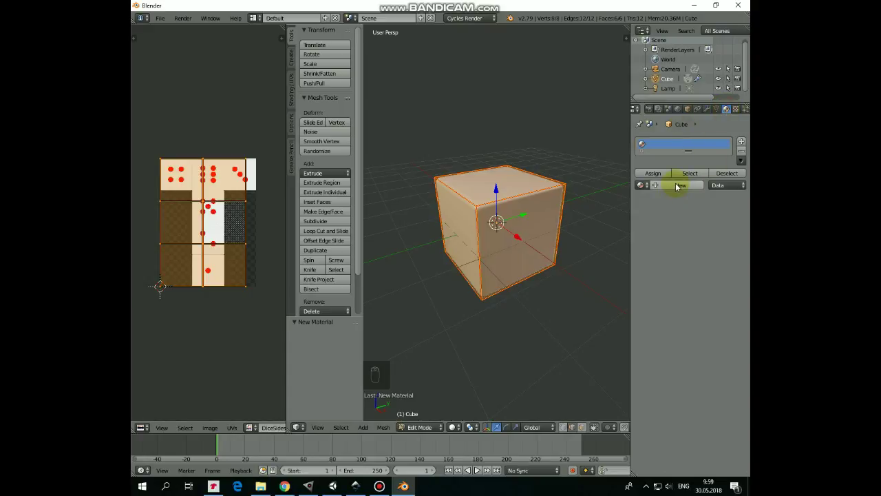
left_click(678, 185)
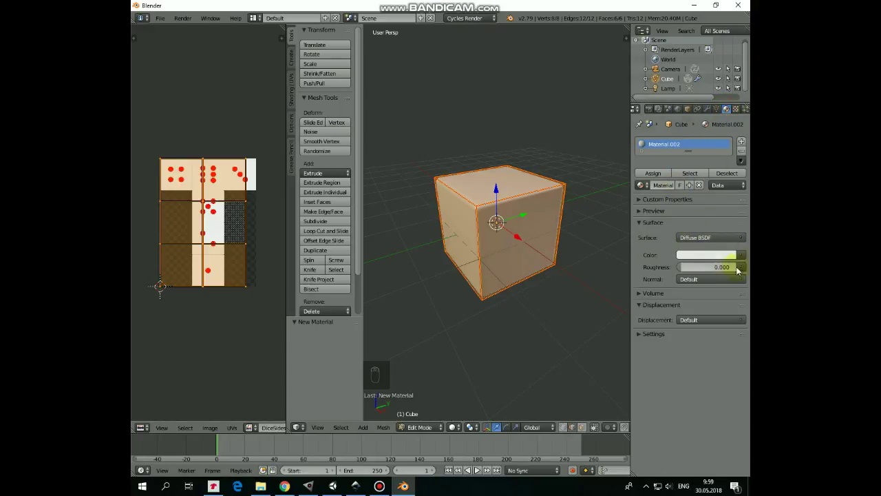
left_click(740, 255)
left_click(556, 170)
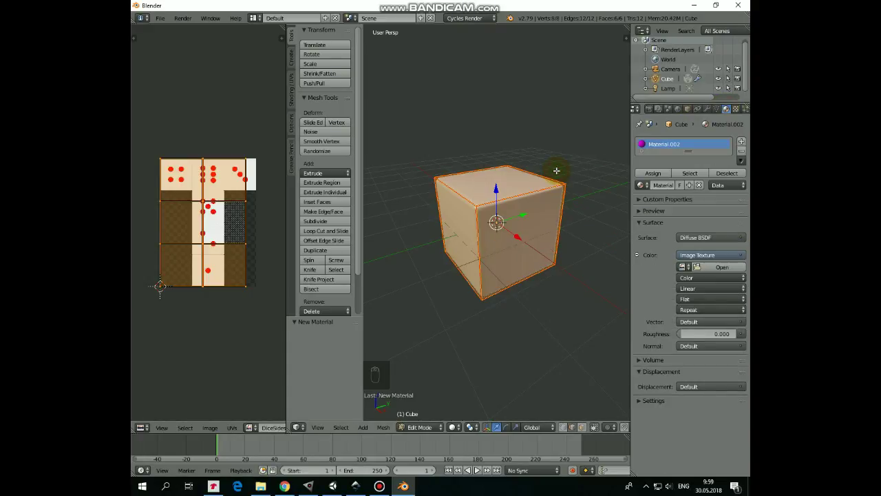
left_click(682, 270)
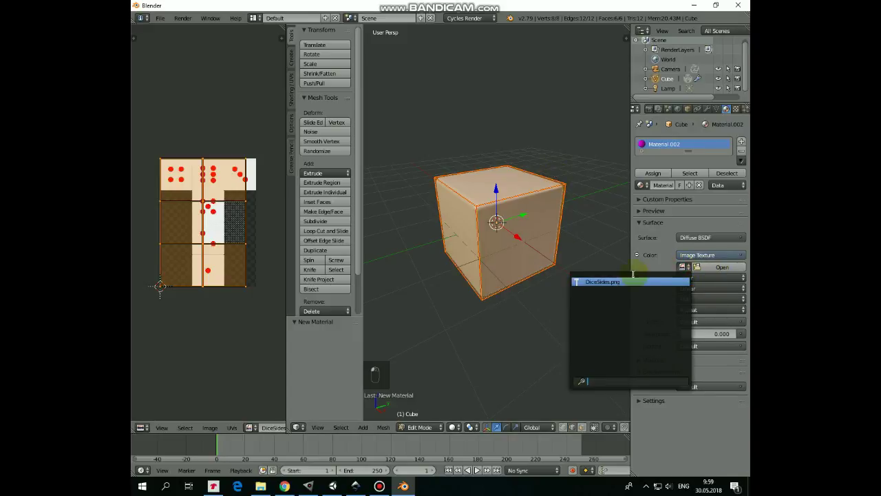
left_click(622, 282)
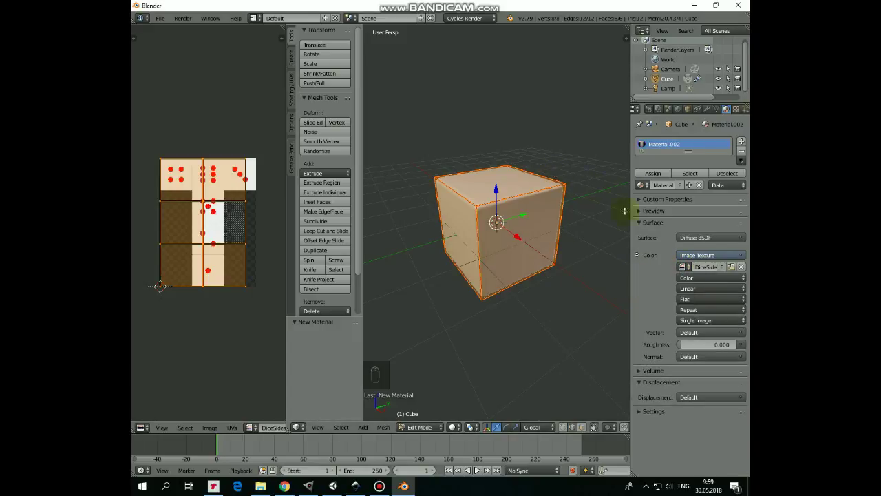
Step: Show the cube with Material viewport shading and select its top face in face select mode
left_click(454, 428)
left_click(474, 370)
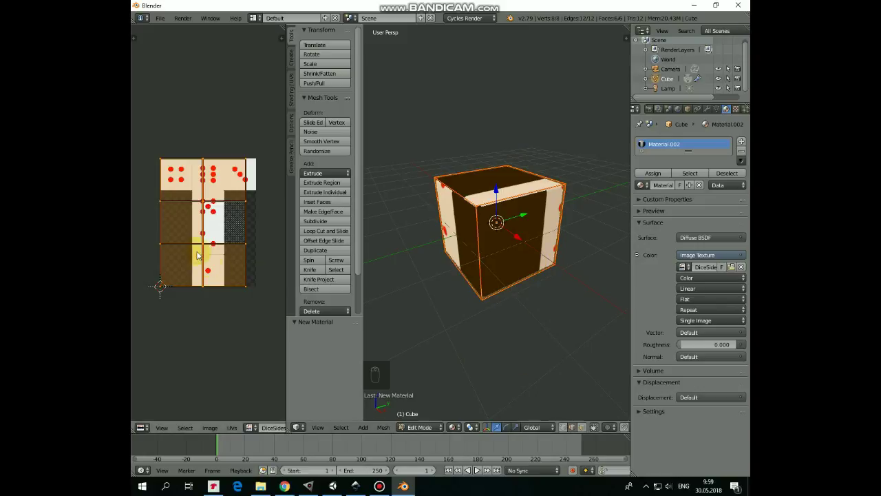
right_click(481, 185)
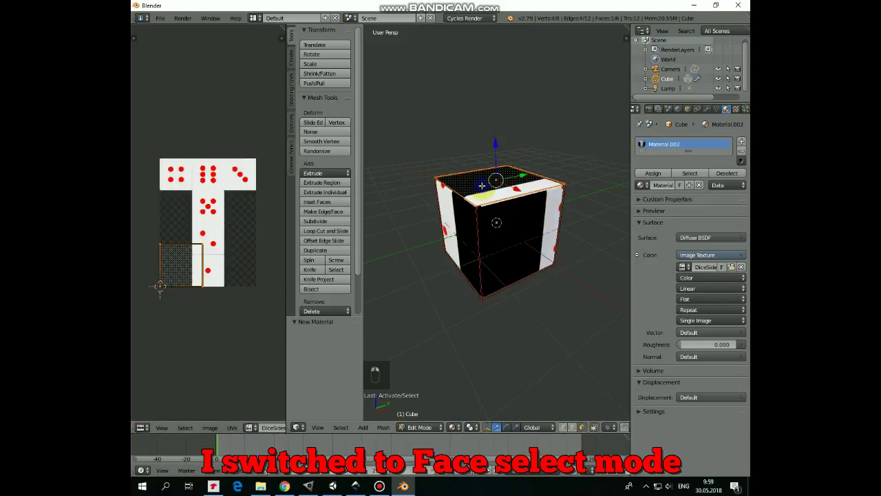
left_click(198, 272)
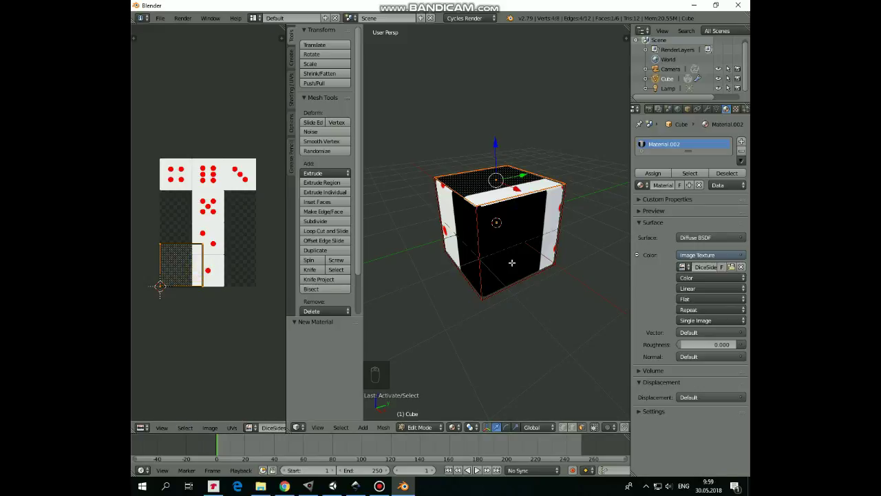
Step: Scale the complete UV layout down in two passes, by about 0.758 and 0.935, to match the squares of the dice net
key("a")
key("a")
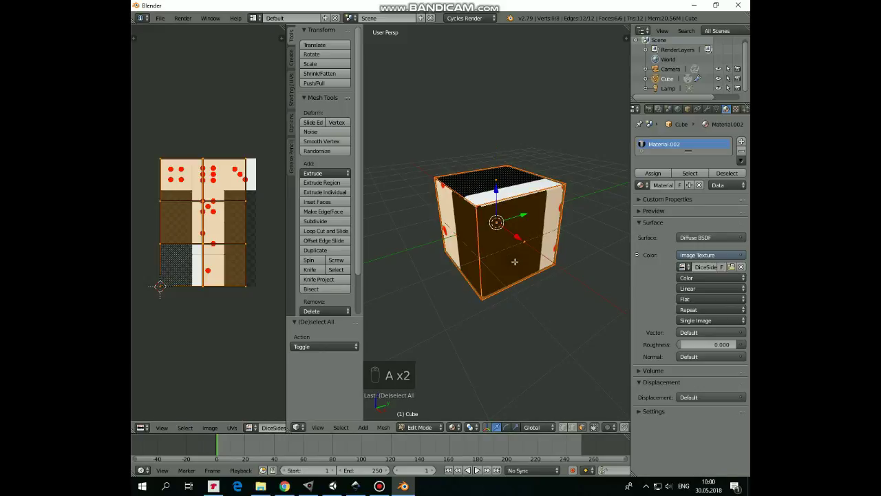
left_click(209, 242)
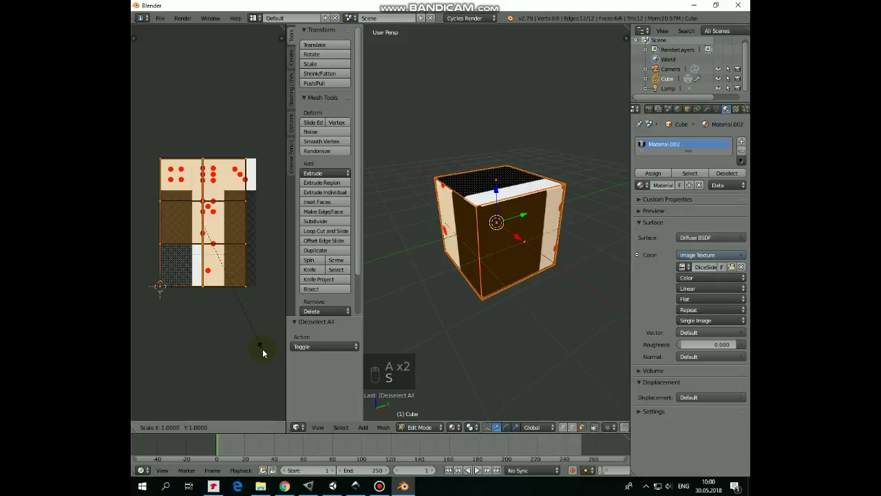
key("s")
left_click(250, 321)
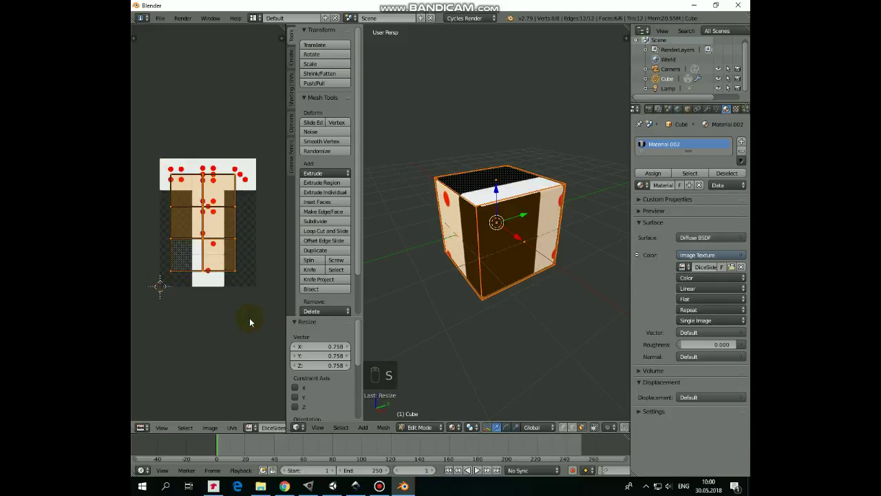
key("g")
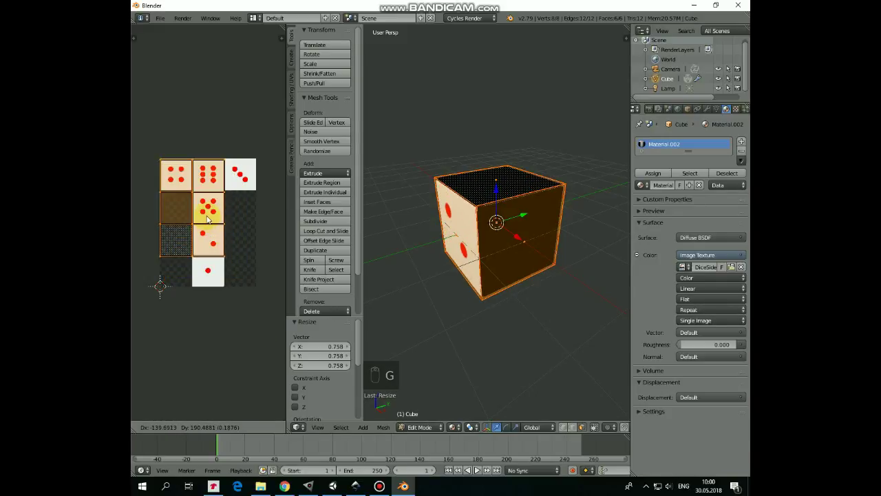
key("s")
left_click(255, 321)
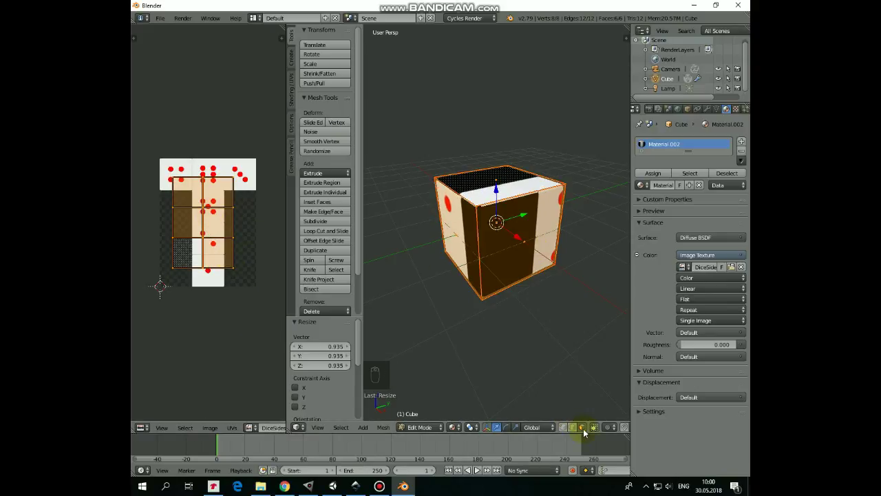
Step: Check the pip arrangement on Wikipedia's Dice page in Chrome and move the cube's top face UV onto the six-pip square in Blender
right_click(479, 192)
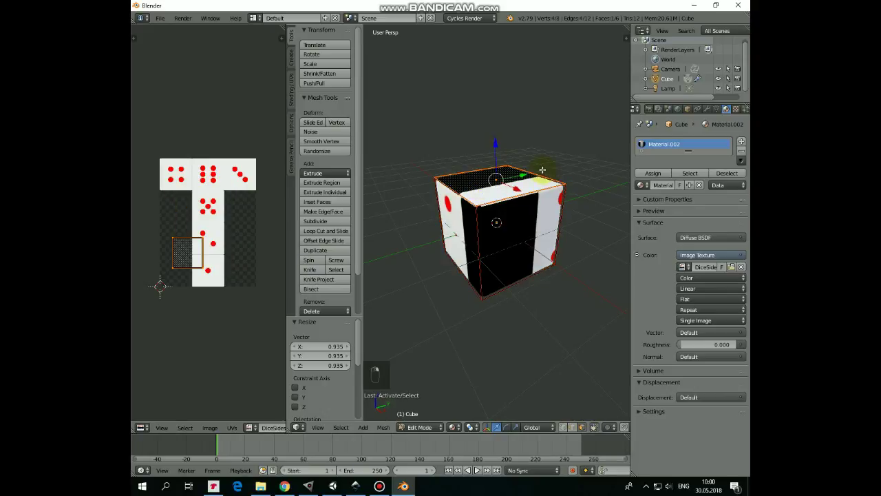
left_click(284, 486)
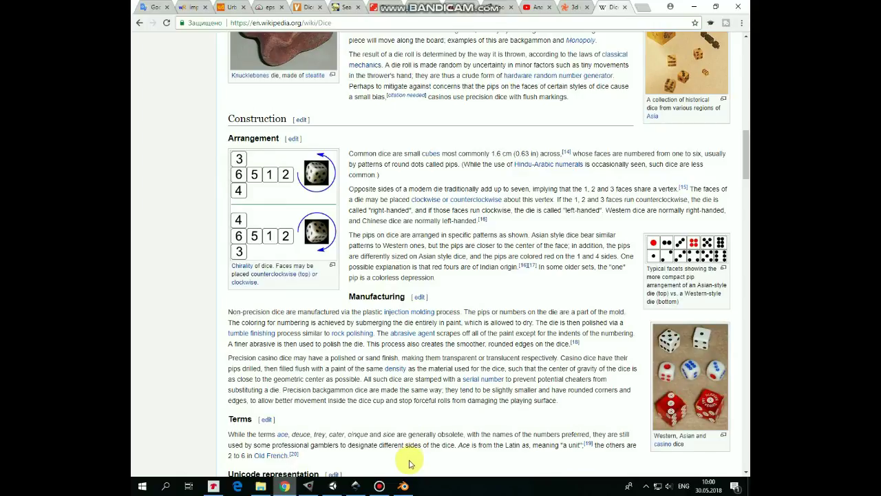
left_click(402, 485)
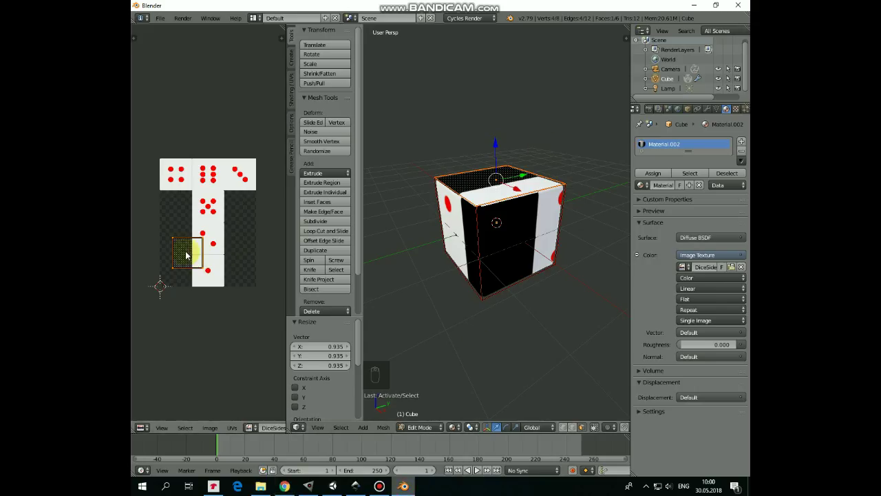
key("g")
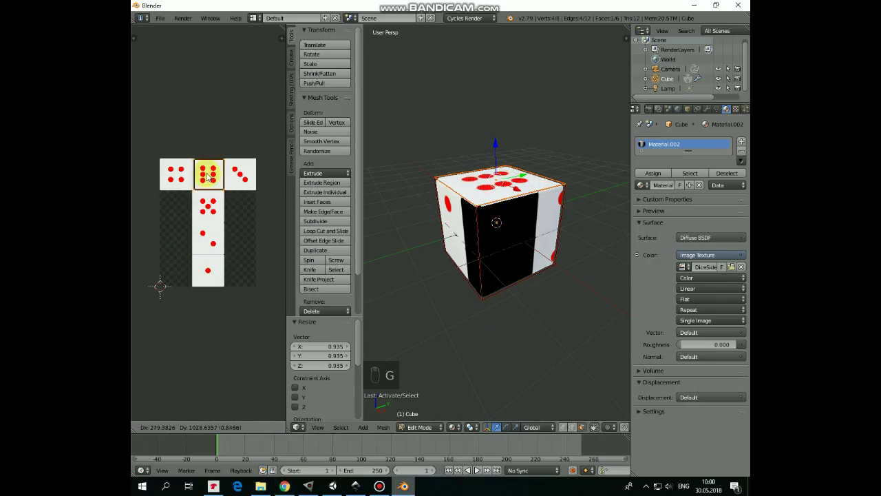
left_click(206, 177)
scroll(204, 174, "up", 3)
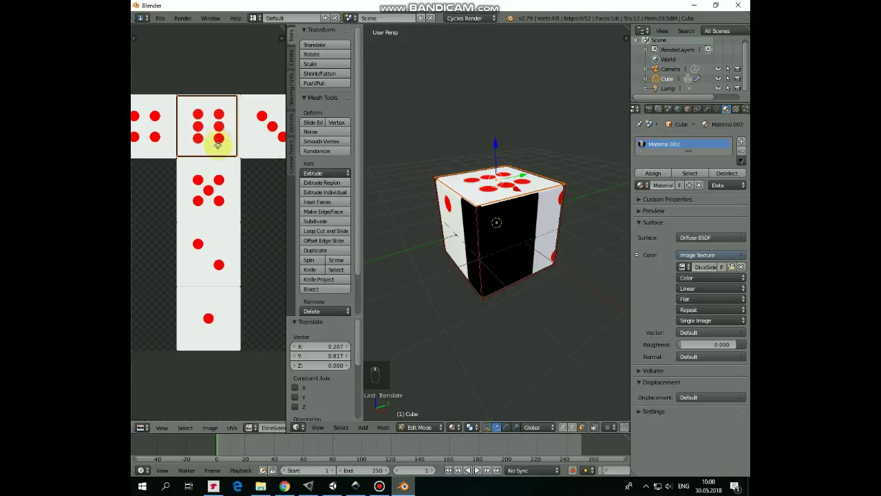
Step: Centre the top face UV within the six-pip square and move the adjacent black side face's UV onto the five-pip square
middle_click_drag(211, 138, 228, 180)
key("g")
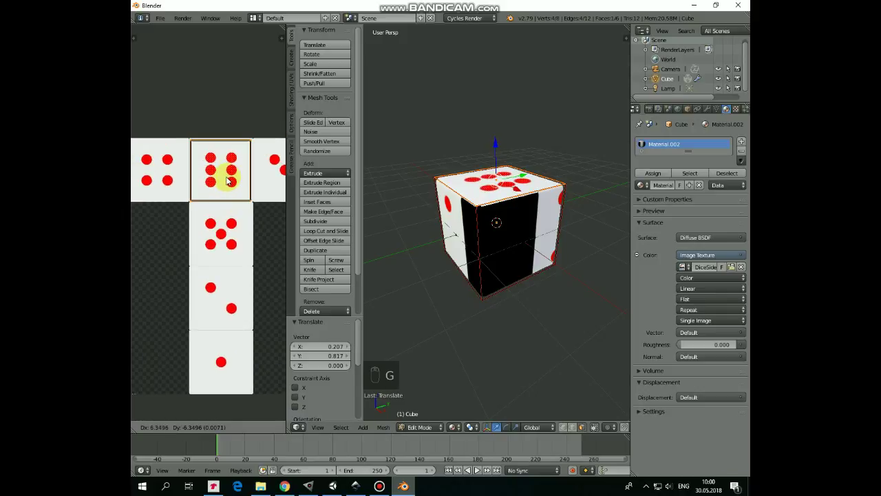
left_click(238, 210)
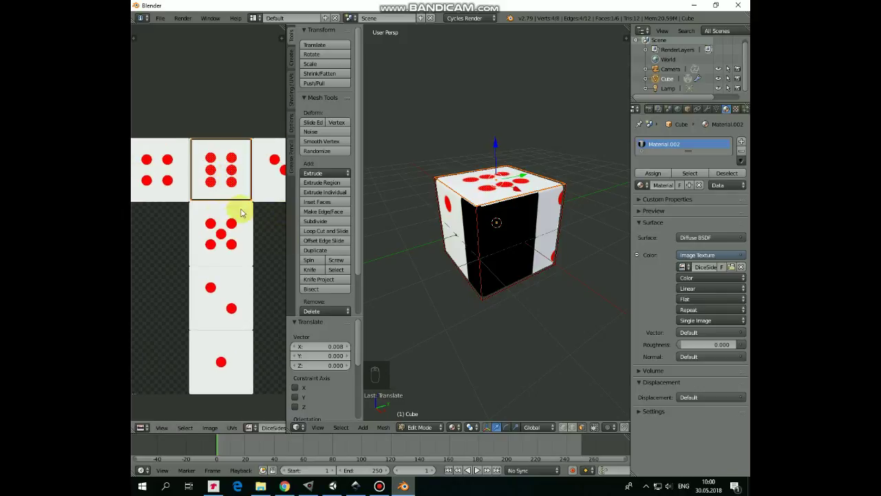
right_click(520, 225)
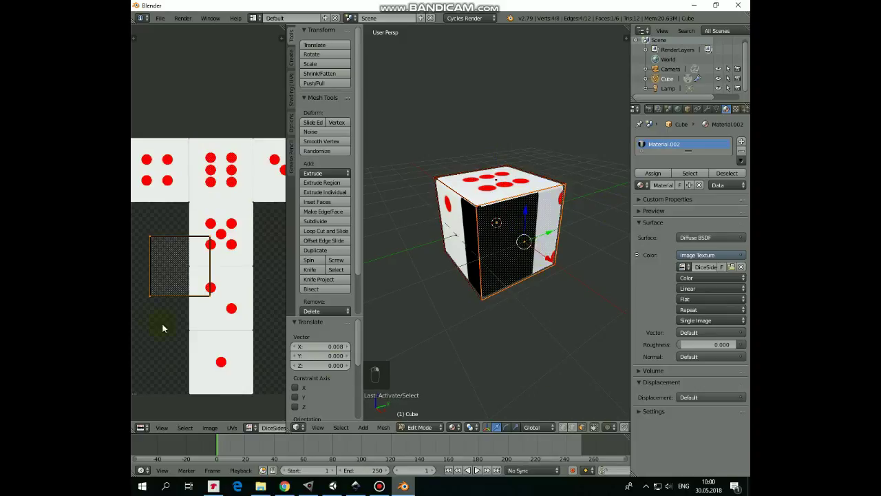
key("g")
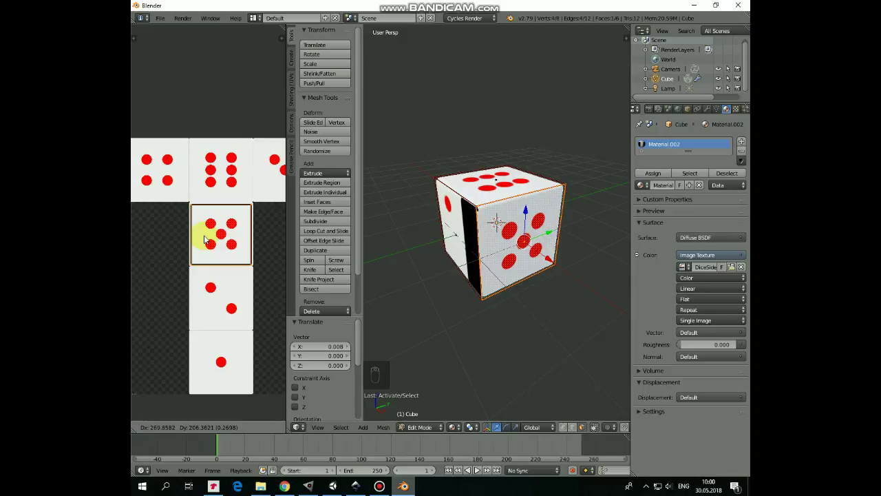
left_click(236, 250)
Step: Move the cube's bottom face UV onto the two-pip square and the side face opposite the five onto the one-pip square
middle_click_drag(516, 307, 525, 236)
right_click(501, 258)
key("g")
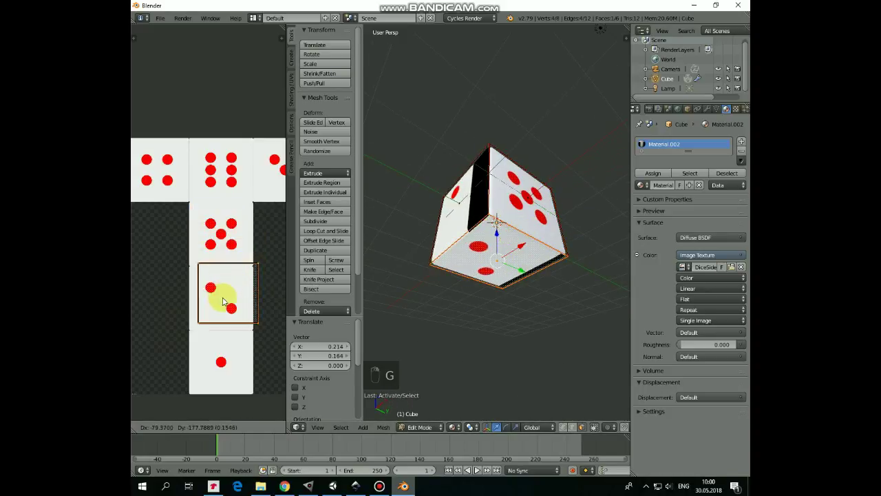
left_click(217, 303)
middle_click_drag(501, 271, 628, 317)
right_click(460, 234)
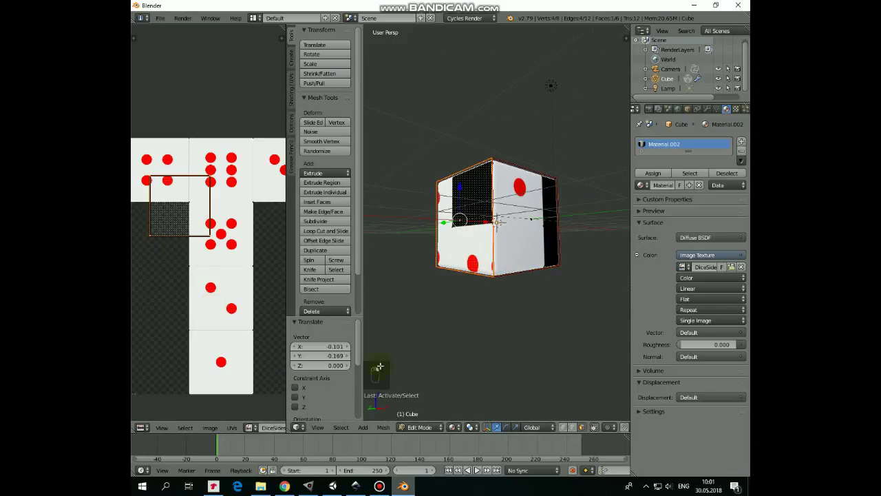
left_click(218, 362)
Step: Move the UVs of the two remaining opposite side faces onto the three-pip and four-pip squares
middle_click_drag(525, 230, 468, 240)
right_click(468, 240)
key("g")
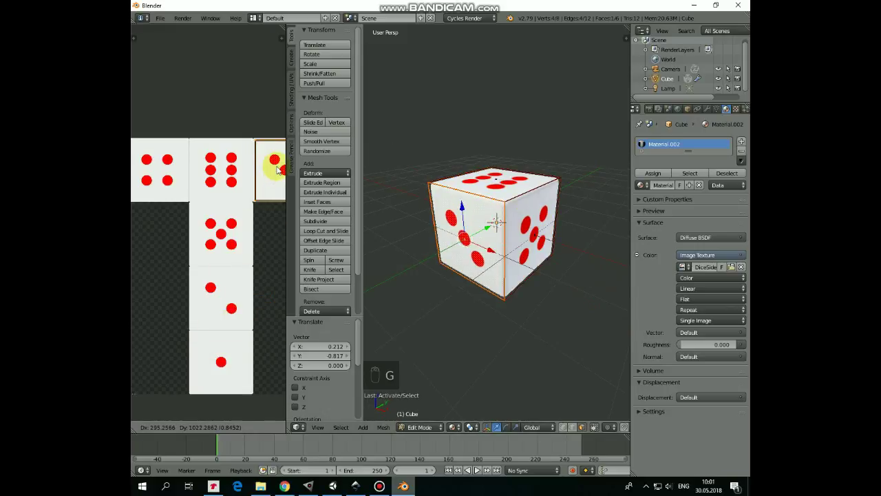
left_click(278, 170)
middle_click_drag(245, 221, 240, 242)
middle_click_drag(540, 252, 420, 252)
right_click(531, 236)
key("g")
left_click(158, 194)
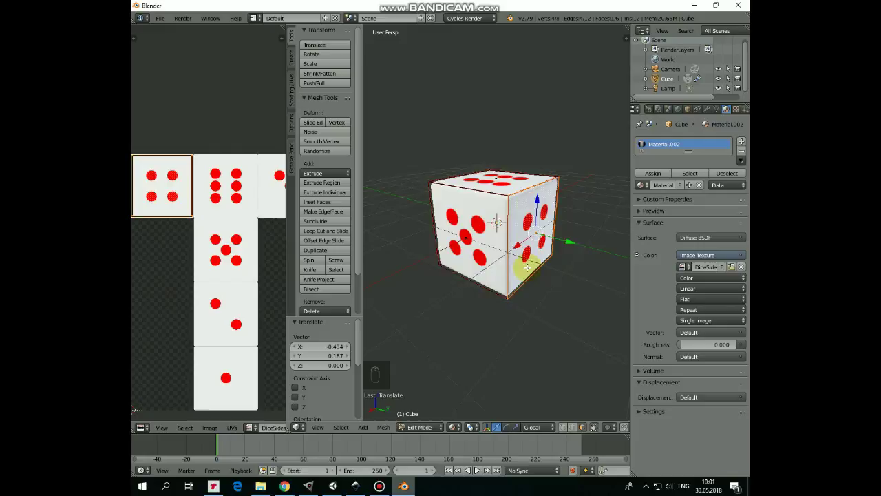
Step: Return the cube to Object Mode and close the UV editor area so the 3D view fills the space
middle_click_drag(527, 267, 457, 404)
left_click(420, 428)
left_click(426, 417)
middle_click_drag(557, 196, 498, 266)
left_click_drag(286, 430, 183, 431)
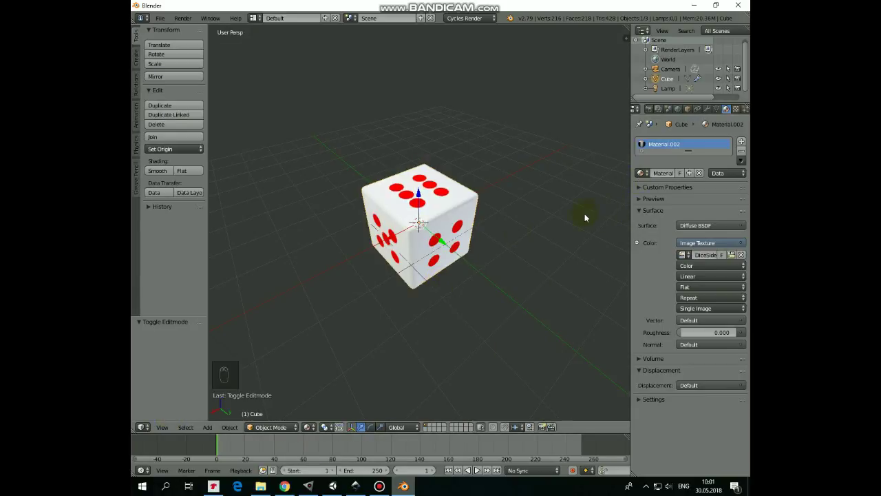
Step: Rename the cube object as Dice
left_click(665, 79)
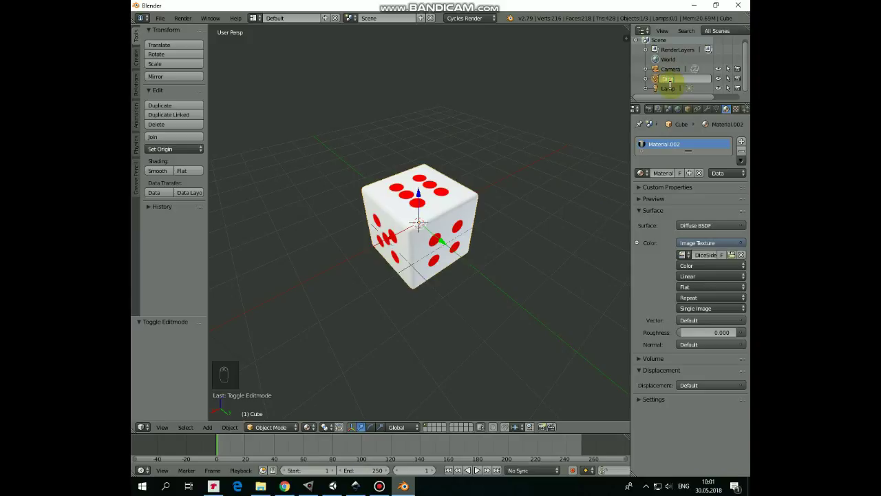
type("Dice")
key("Return")
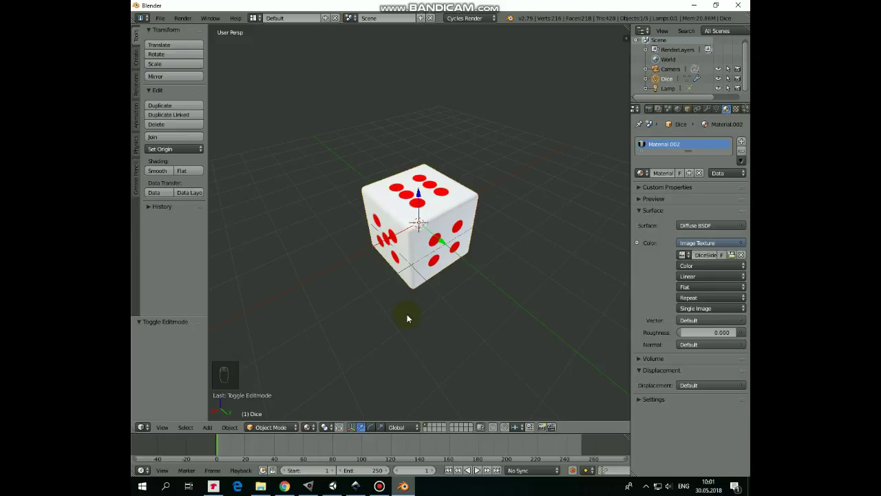
Step: Export only the selected object as Dice.fbx into the DiceMaking folder
left_click(162, 18)
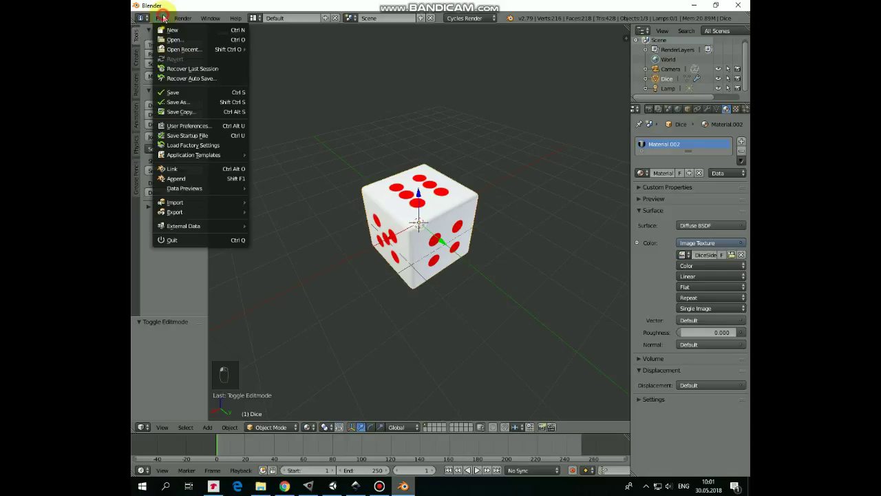
mouse_move(206, 212)
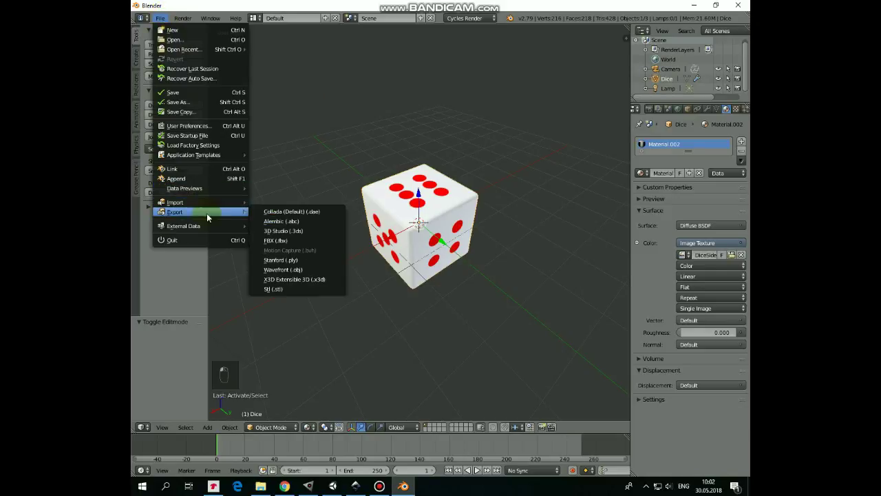
left_click(306, 242)
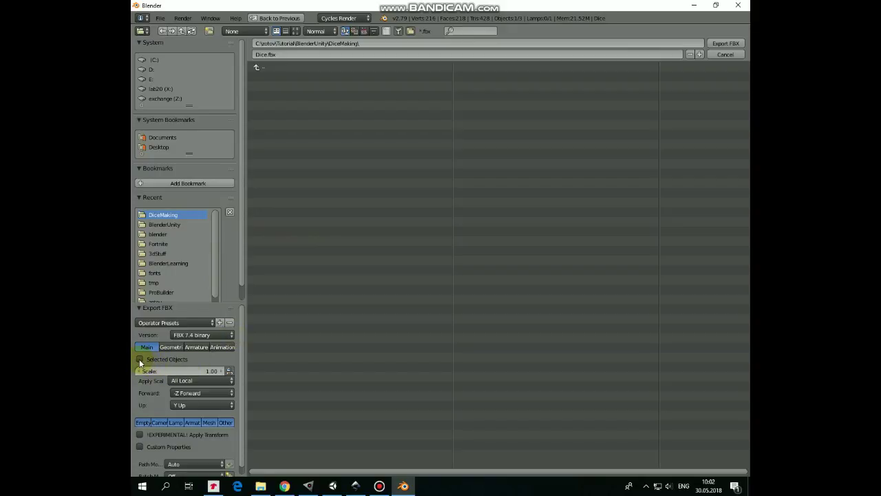
left_click(166, 216)
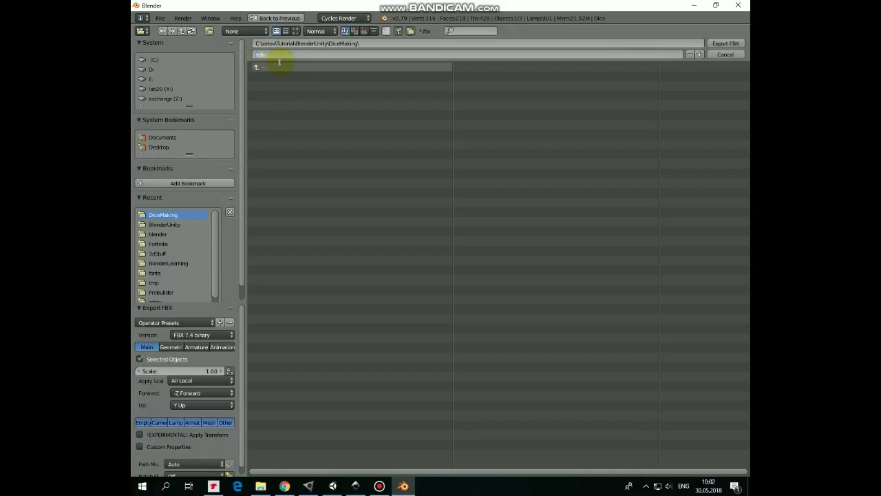
left_click(725, 44)
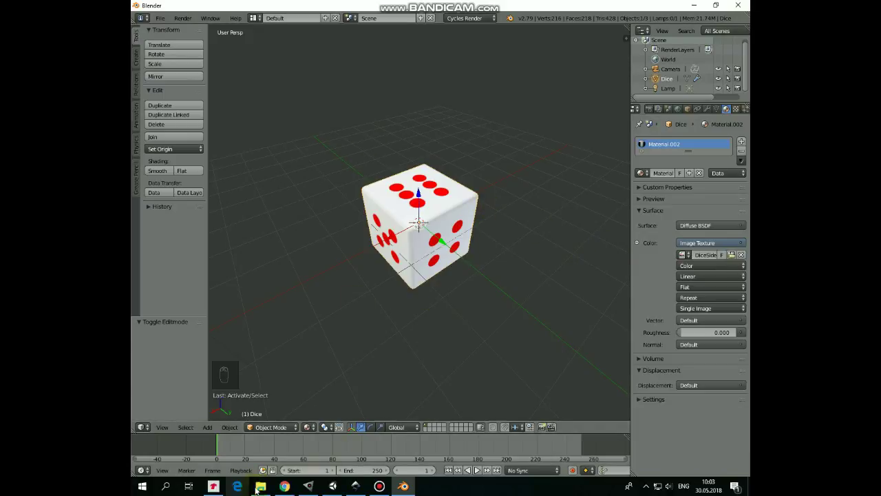
Step: Switch to Unity and import Dice.fbx and the DiceSides image from the DiceMaking folder into the project's assets
left_click(260, 486)
left_click(644, 203)
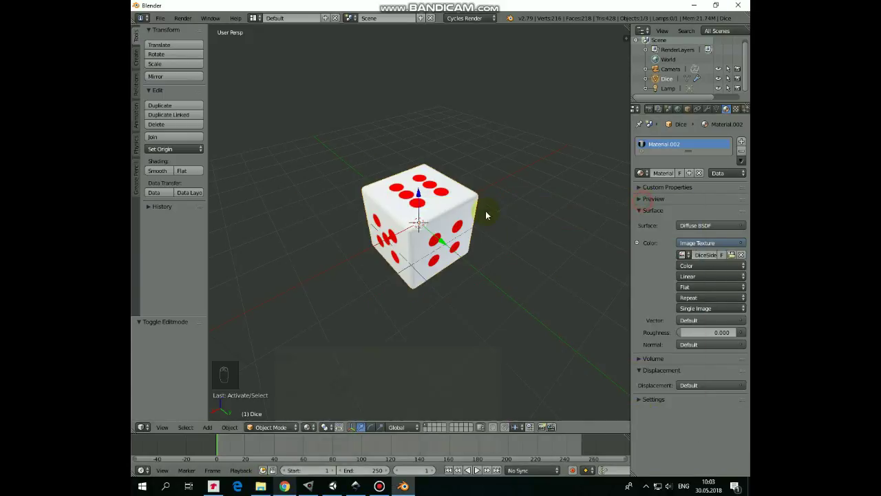
left_click(332, 486)
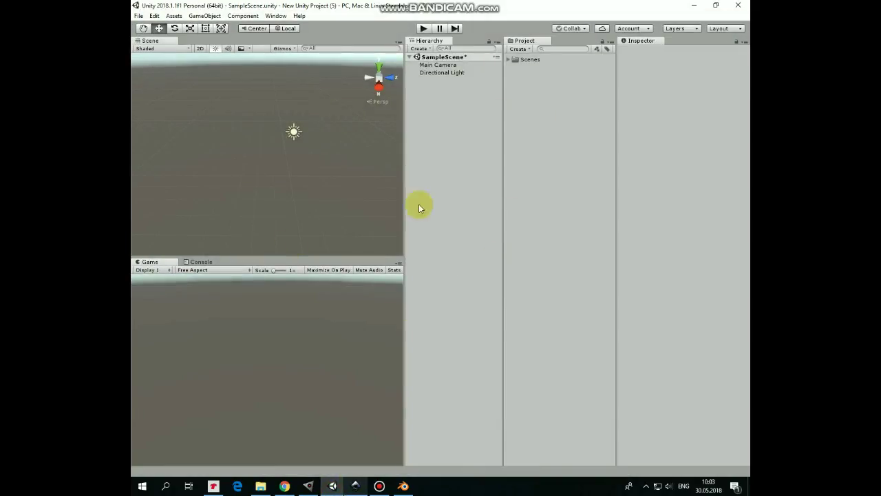
left_click(261, 486)
left_click_drag(532, 342, 423, 275)
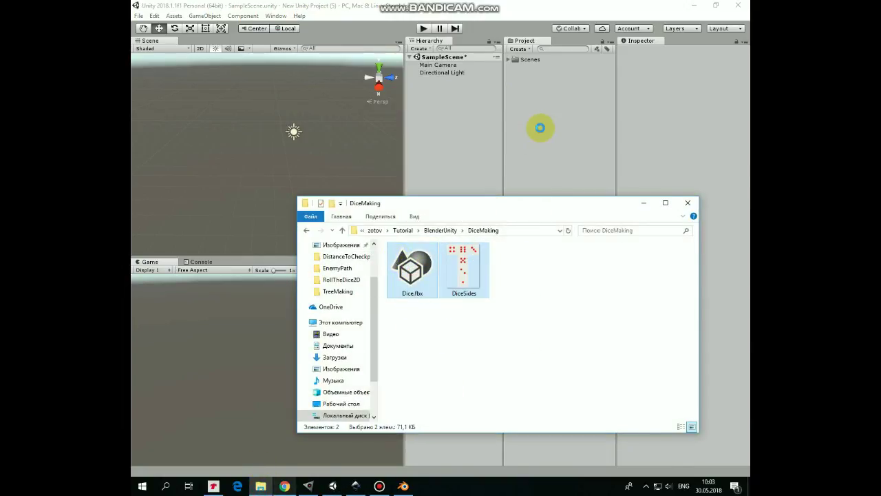
left_click_drag(540, 127, 538, 128)
left_click(643, 203)
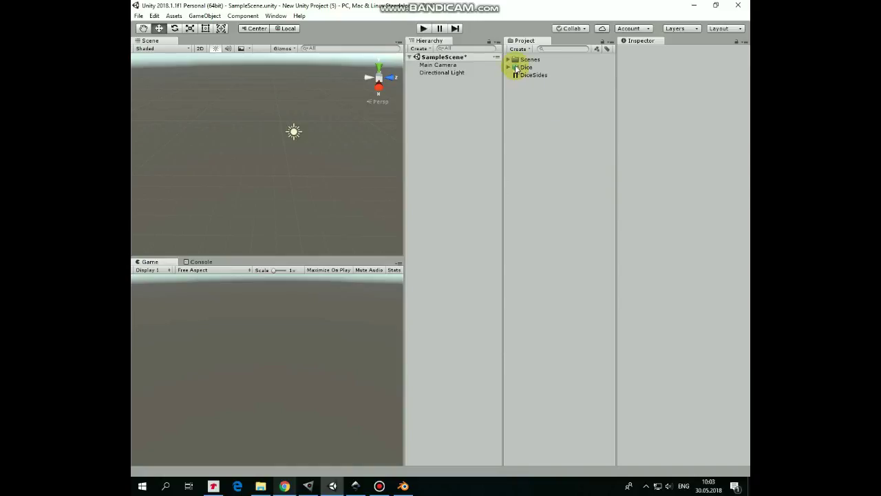
Step: Place the Dice model in the scene and apply the DiceSides texture to it
left_click_drag(516, 68, 256, 166)
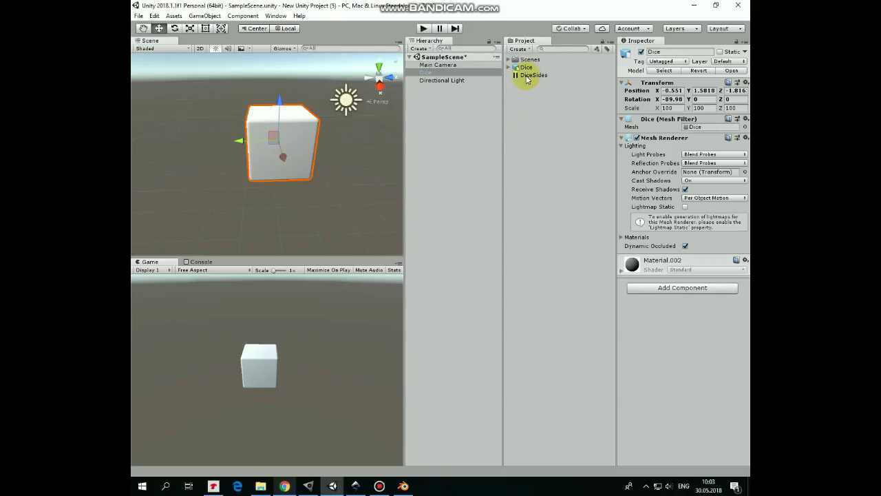
left_click_drag(517, 78, 423, 73)
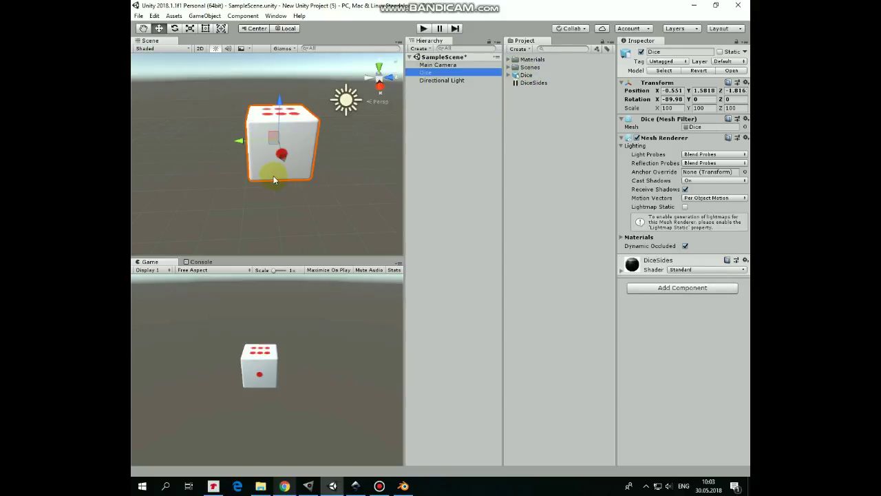
Step: Raise the dice in the scene to a Y position of about 3.53
left_click_drag(273, 180, 313, 183, "alt")
left_click_drag(267, 119, 270, 71)
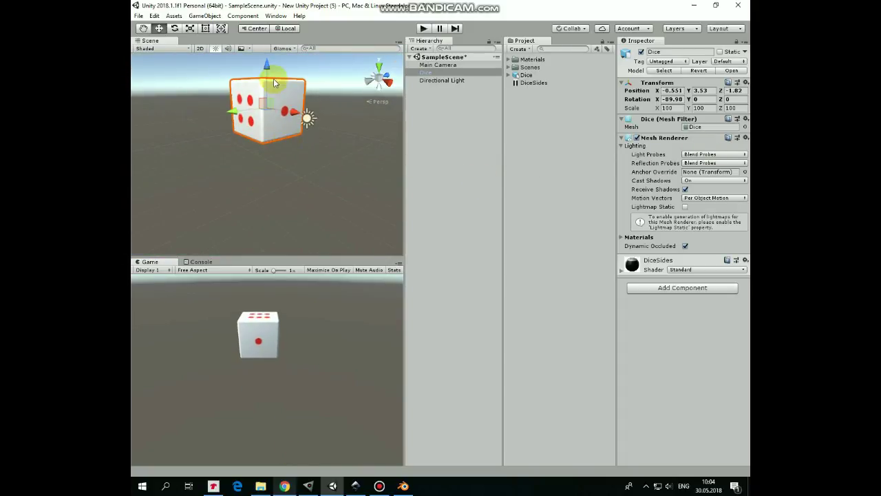
middle_click_drag(300, 122, 299, 174)
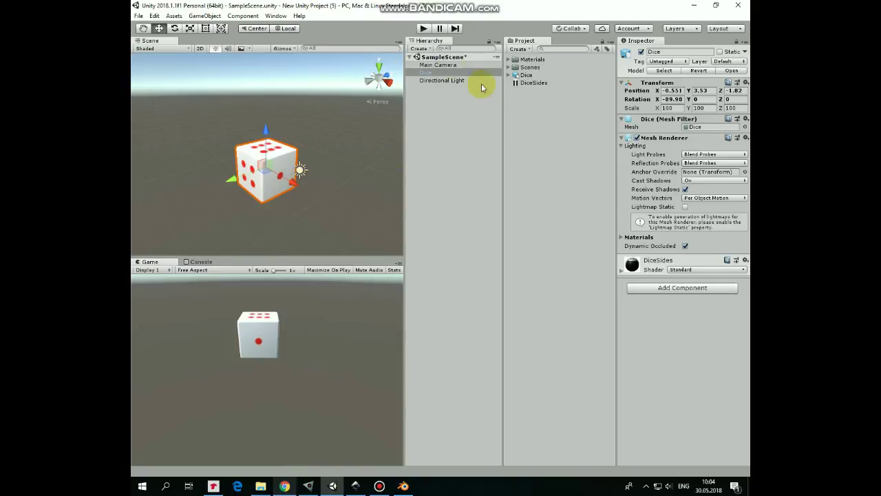
Step: Add a 3D Plane to the scene and lower it beneath the dice to a Y position of about -0.99
left_click(418, 49)
mouse_move(472, 80)
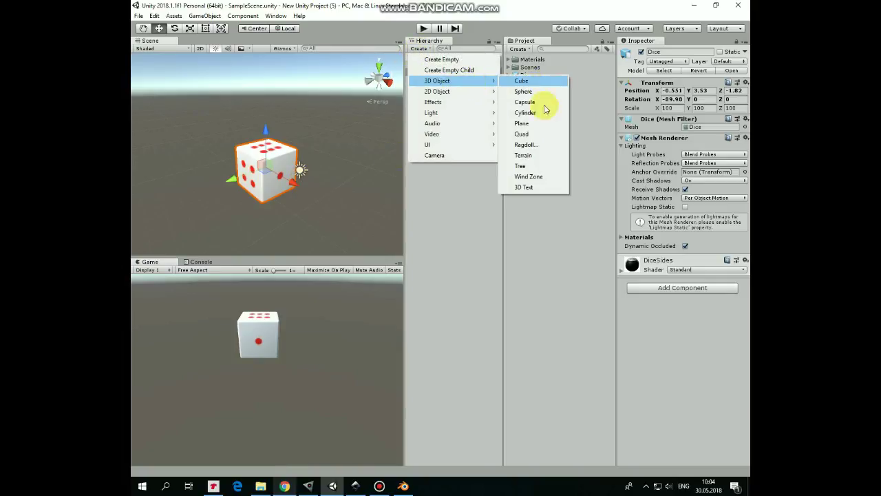
left_click(521, 123)
left_click_drag(269, 120, 275, 200)
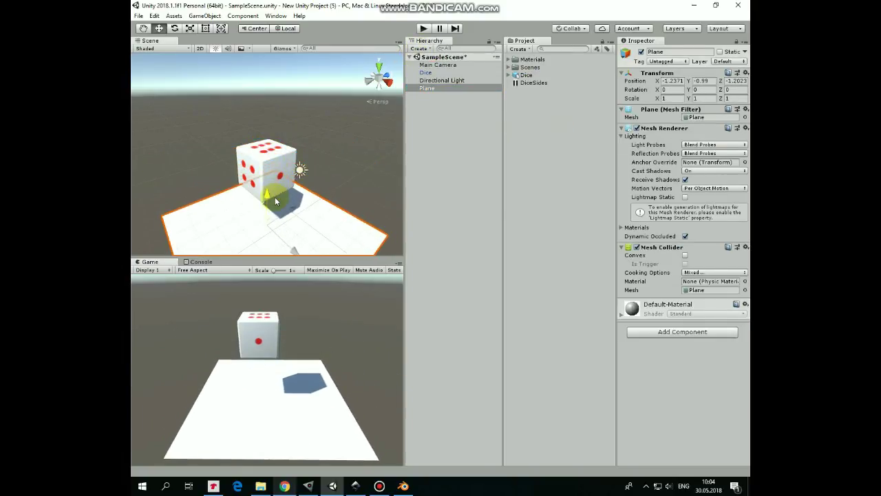
middle_click_drag(304, 194, 314, 150)
Step: Add a Box Collider and a Rigidbody to the dice, with the Rigidbody's collision detection set to Continuous
left_click(427, 72)
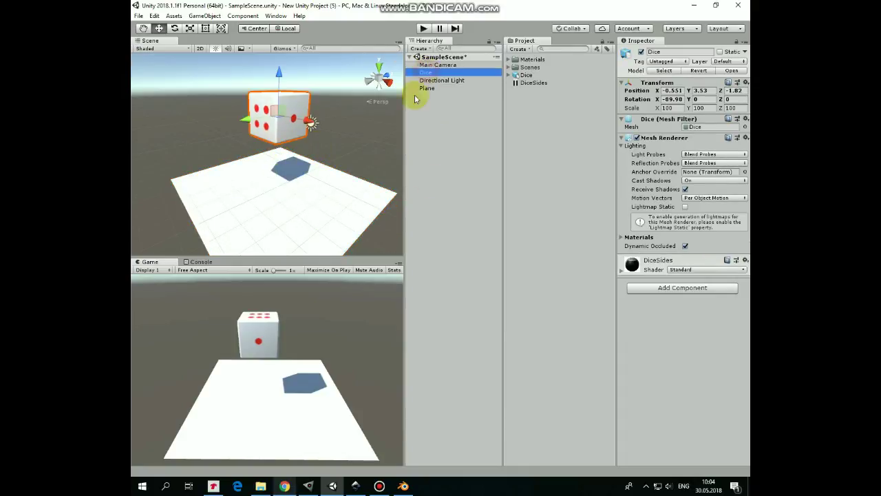
left_click(670, 290)
left_click(659, 430)
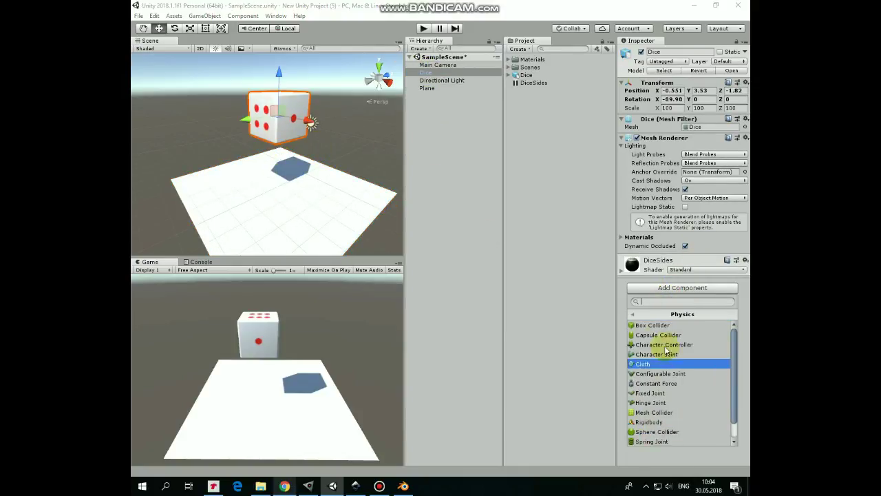
left_click(655, 329)
left_click(678, 362)
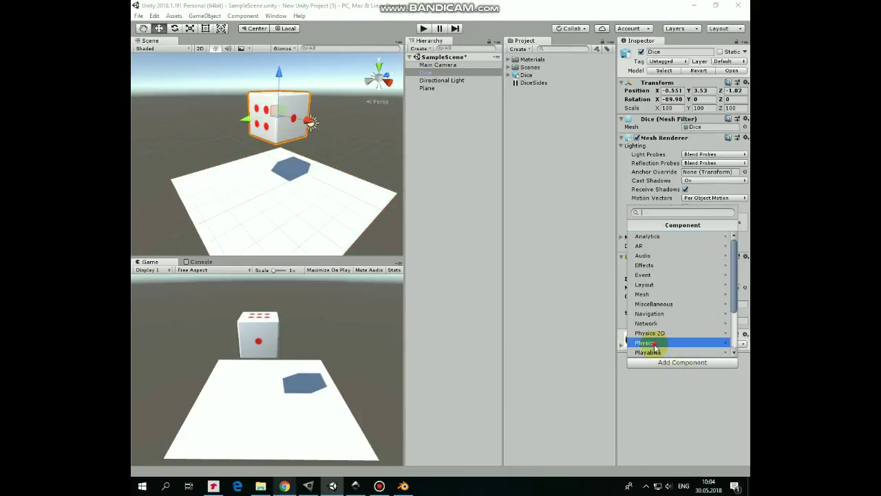
left_click(652, 338)
left_click(653, 332)
left_click(714, 391)
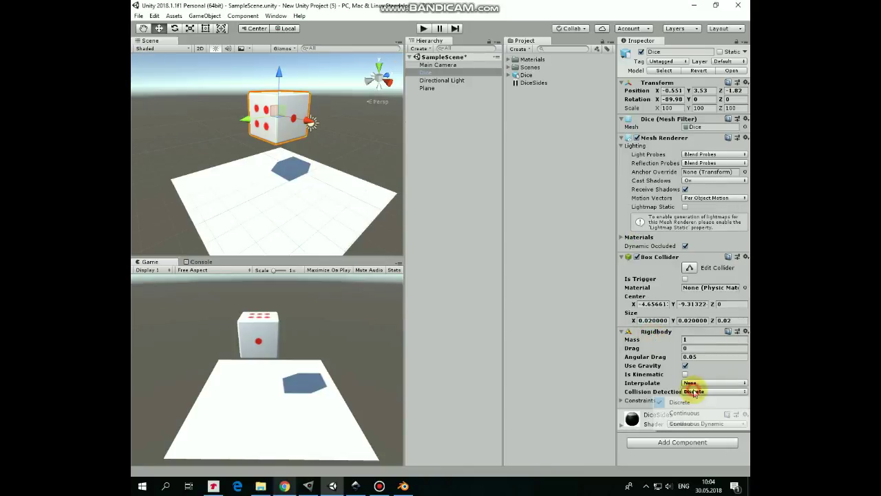
left_click(709, 400)
Step: Rotate the dice to about X -116.6, Y -37.5, Z -37.56 and test its fall onto the plane in Play mode
scroll(319, 142, "down", 1)
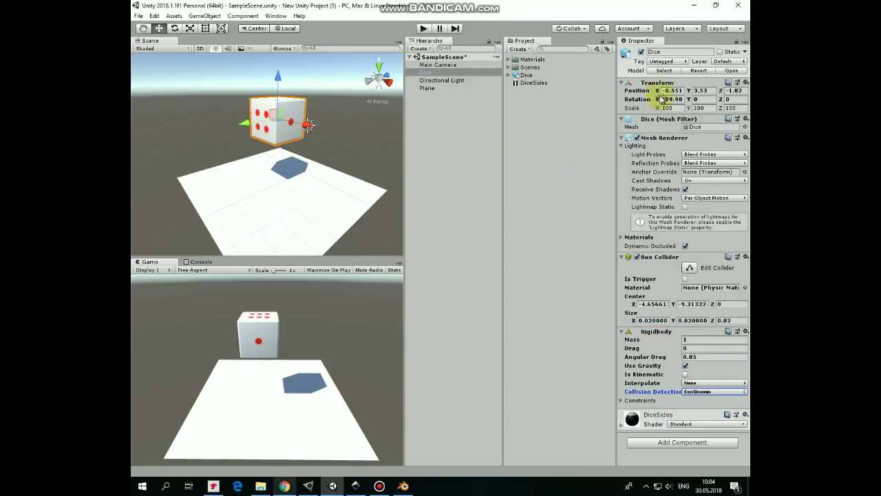
left_click_drag(657, 99, 622, 115)
left_click_drag(721, 99, 732, 170)
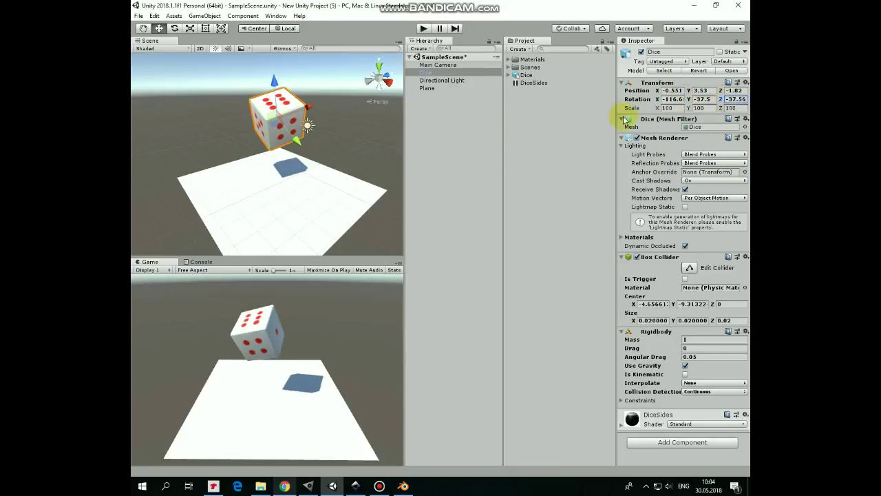
left_click(425, 29)
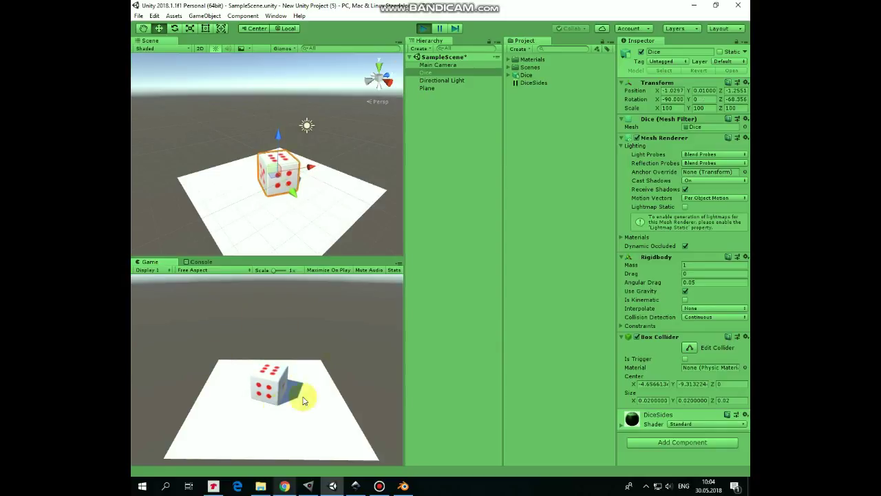
left_click(423, 29)
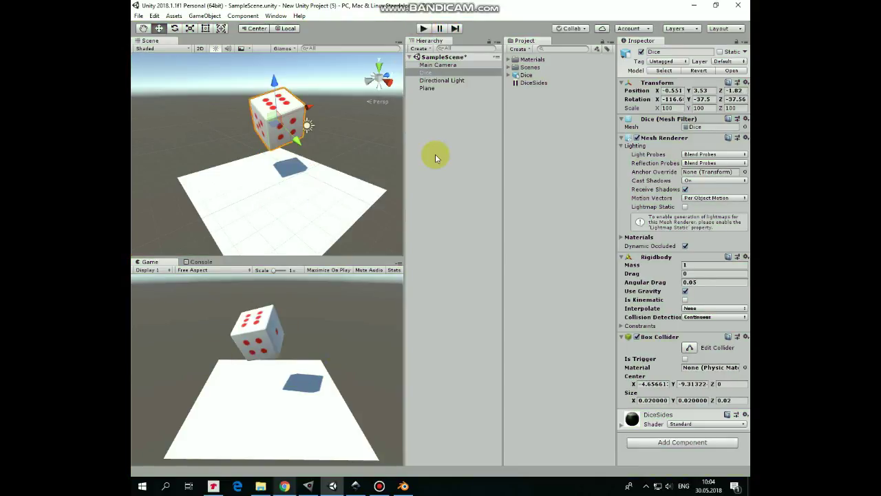